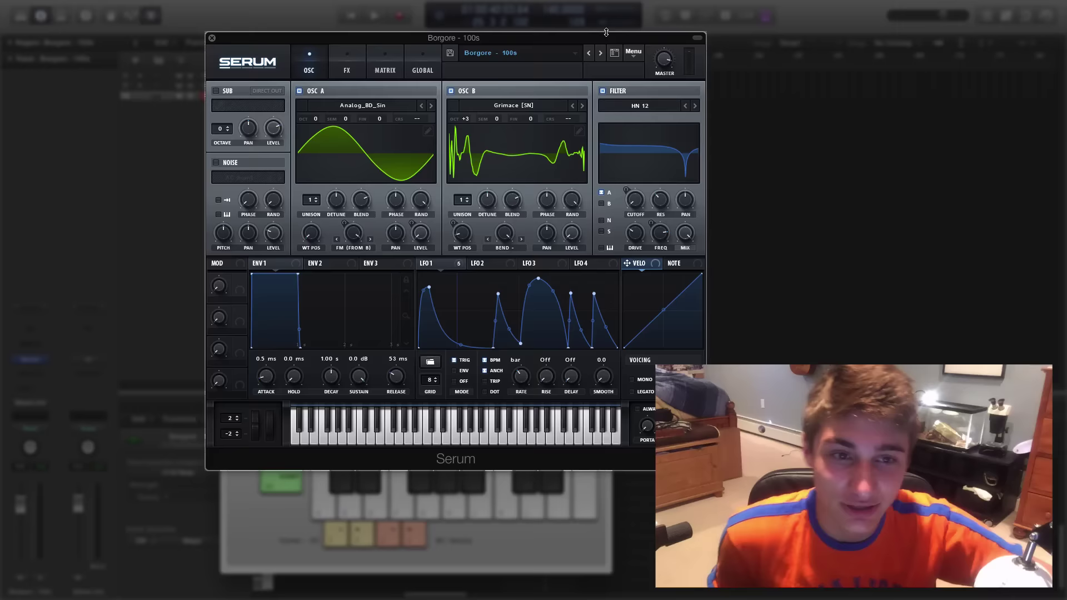
Step: Move the Serum plugin window further toward the left side of the workspace
drag(602, 40, 573, 35)
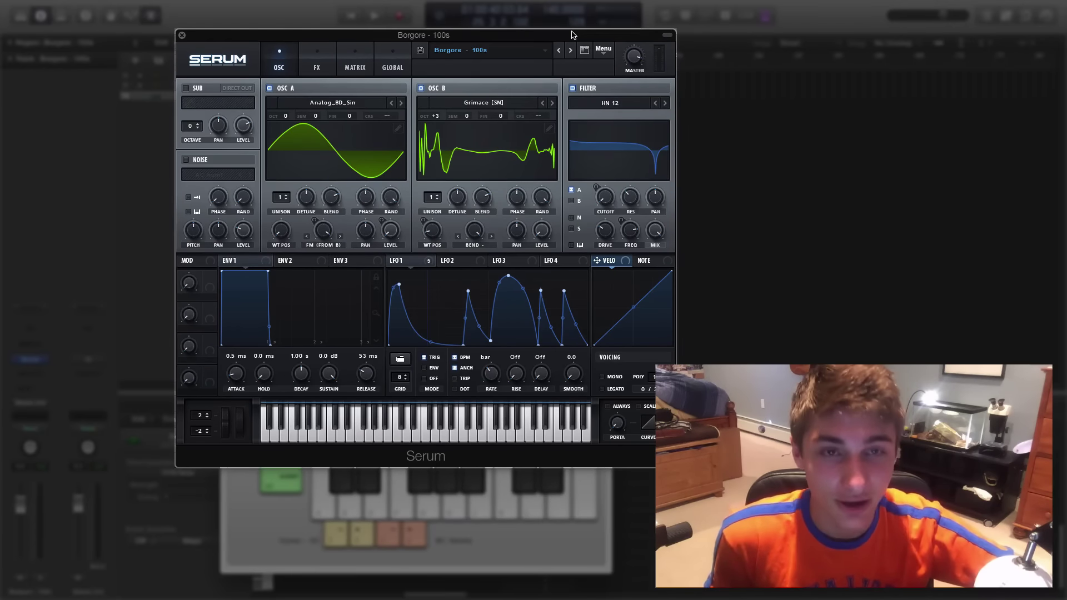
drag(572, 31, 536, 37)
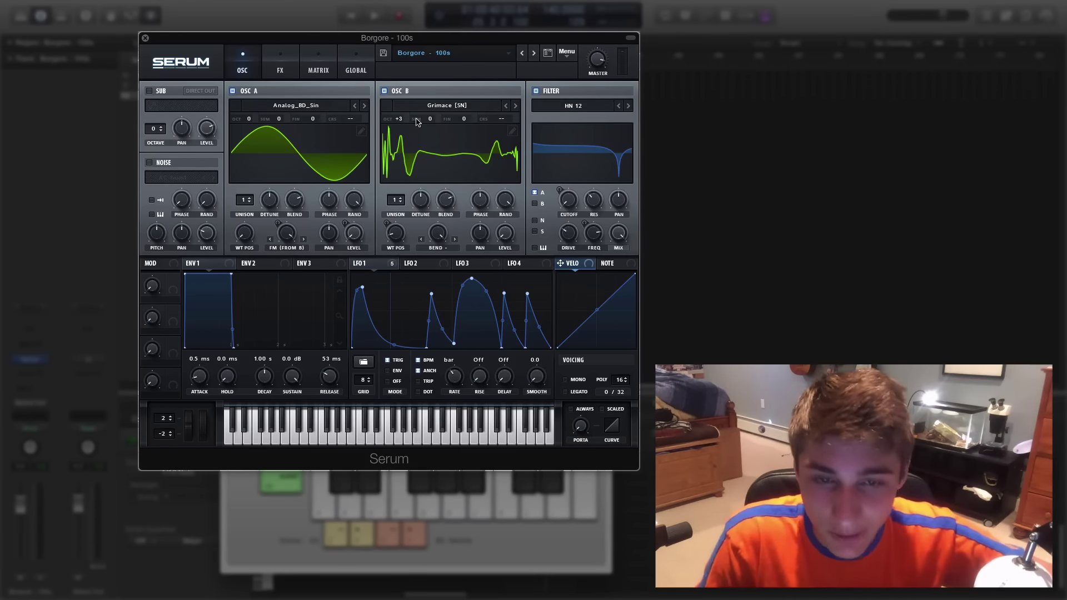
click(284, 71)
click(251, 74)
click(266, 75)
click(242, 75)
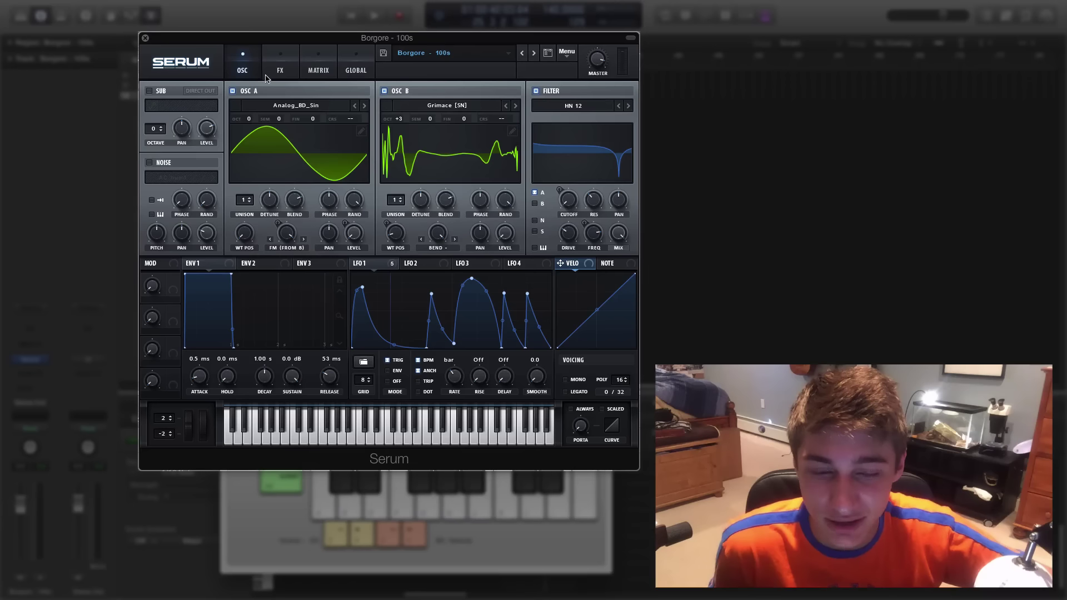
click(457, 107)
click(457, 107)
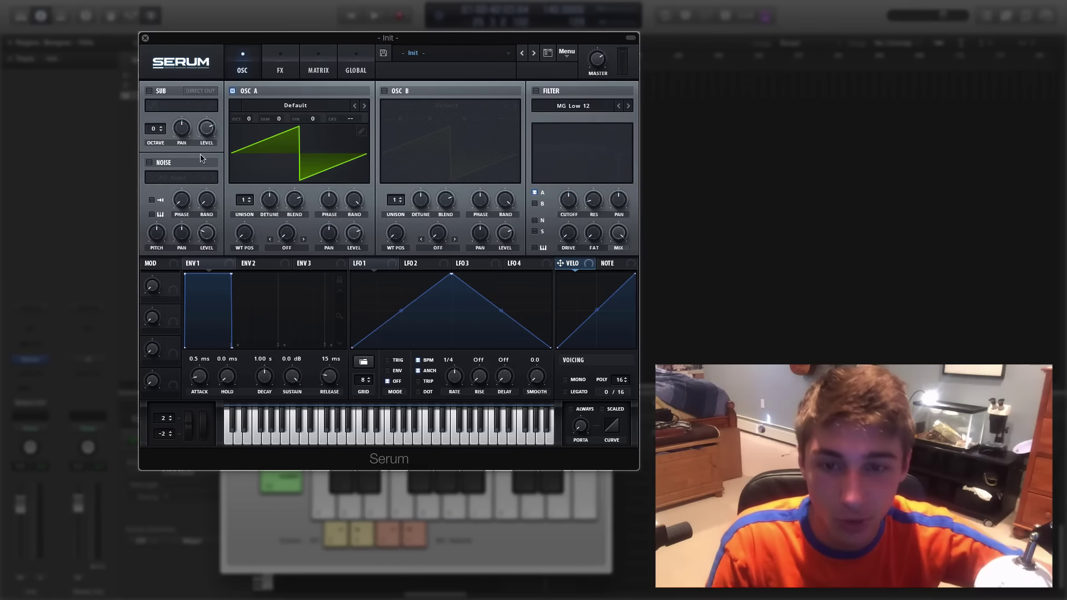
Step: Load the Analog_BD_Sin wavetable in oscillator A and modulate the oscillator's level with LFO 1
click(319, 105)
mouse_move(314, 117)
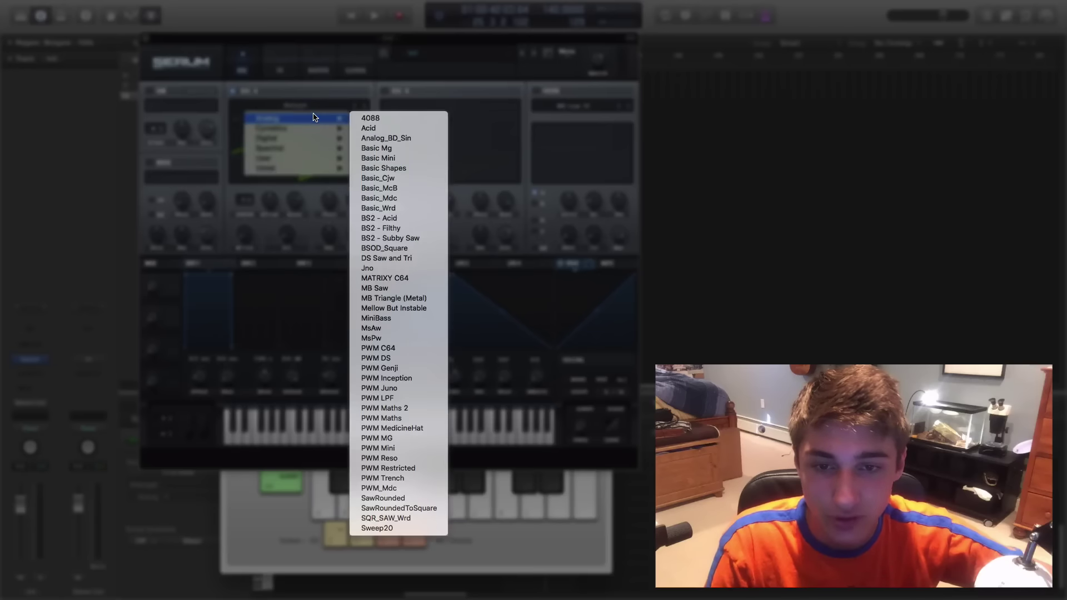
click(391, 138)
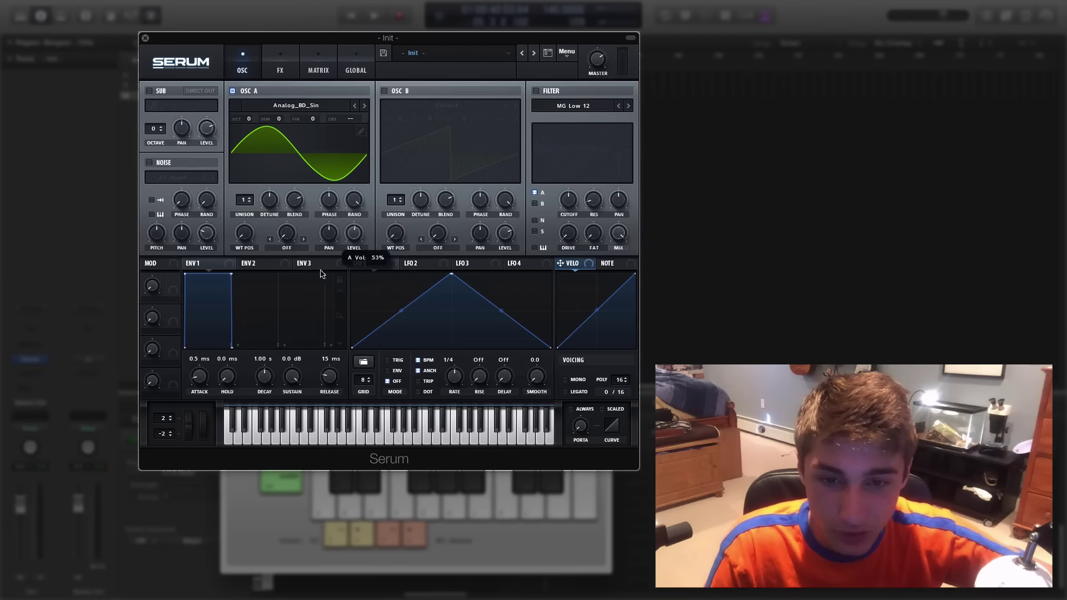
drag(360, 260, 354, 233)
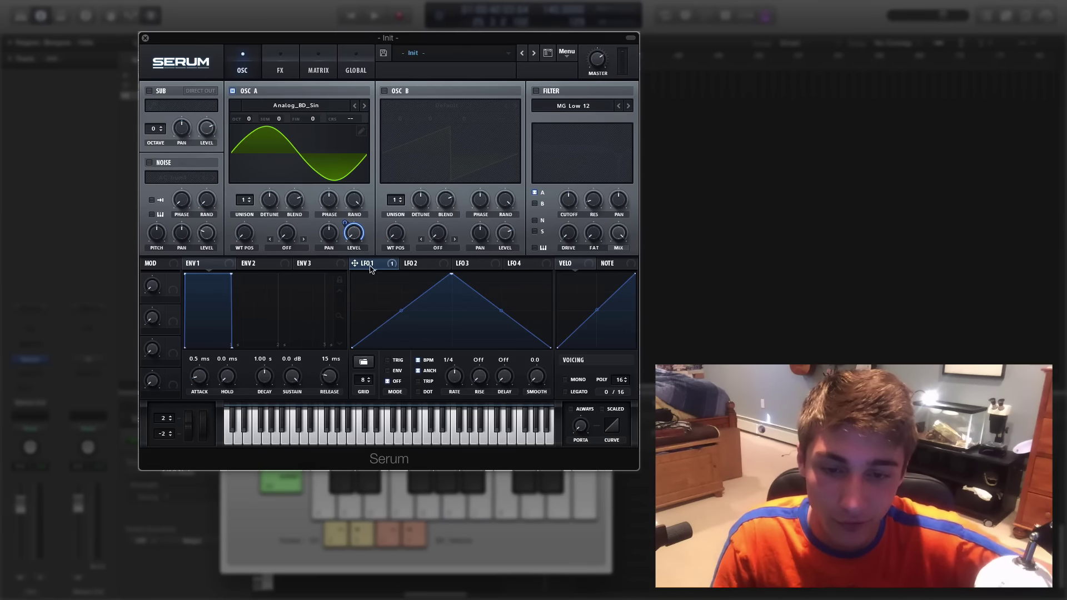
mouse_move(367, 268)
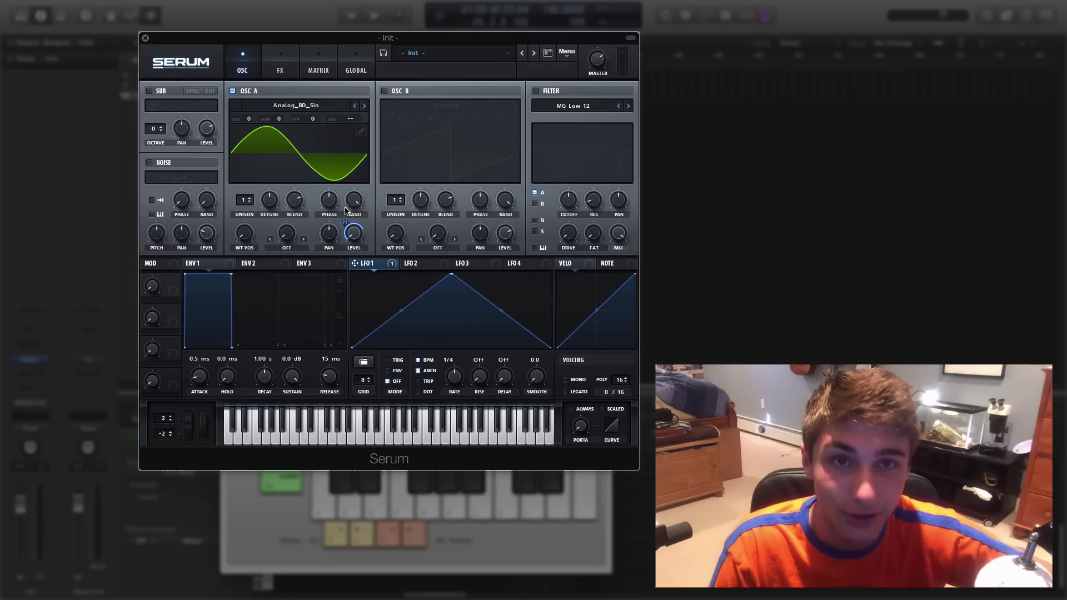
Step: Set oscillator A's warp mode to FM (from B) and switch on oscillator B with its level turned down
click(385, 91)
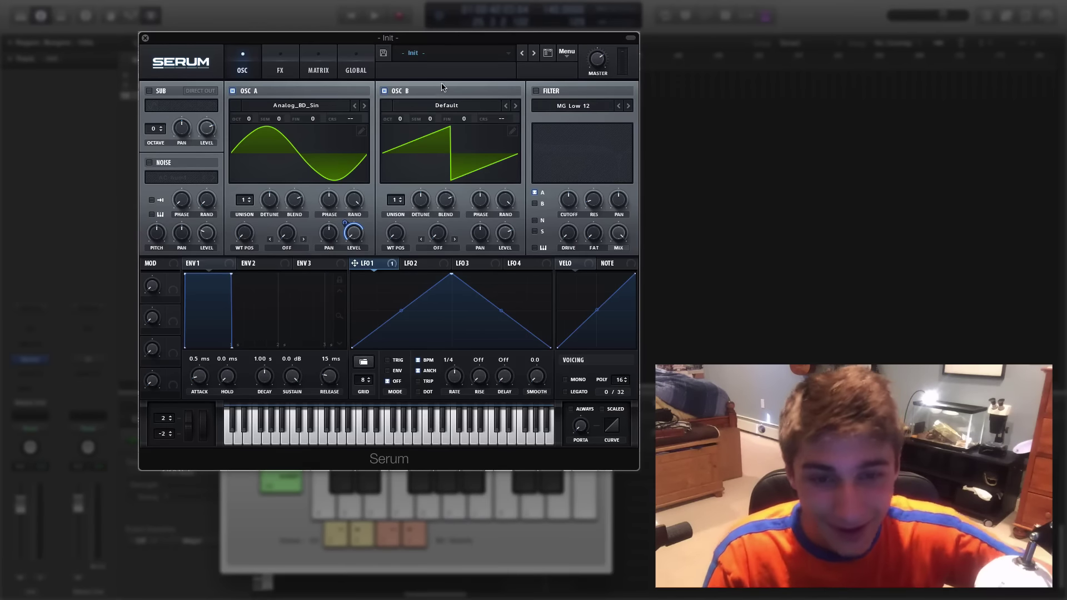
click(384, 91)
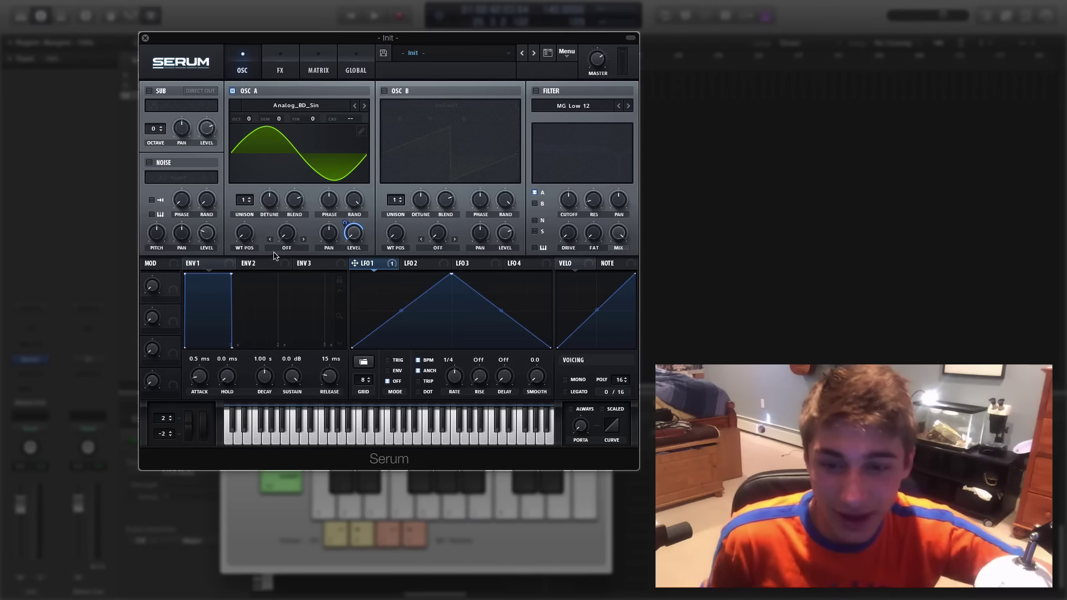
click(293, 246)
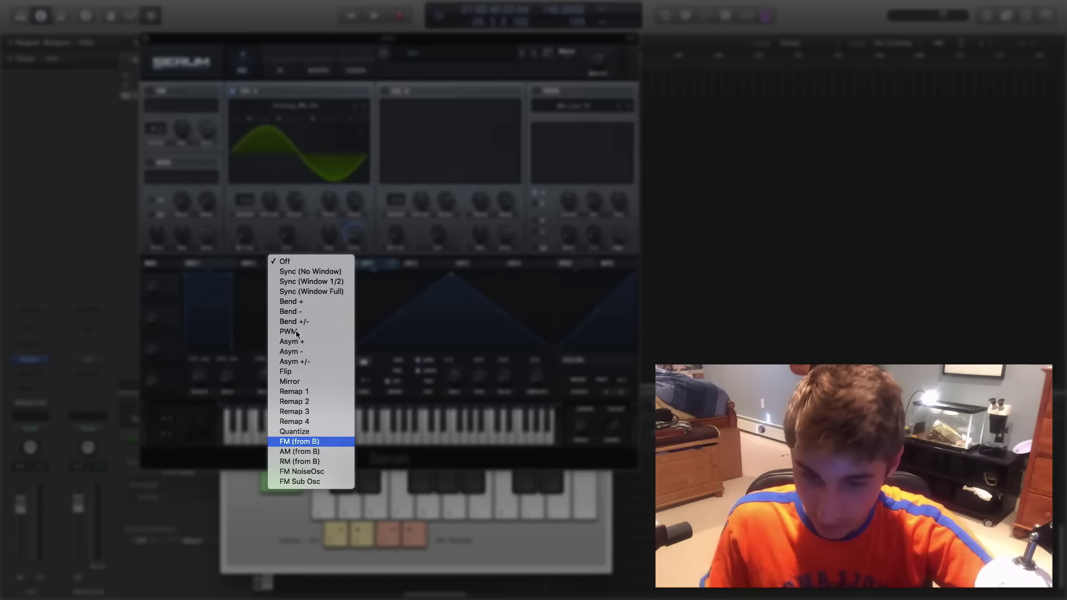
click(300, 441)
click(384, 91)
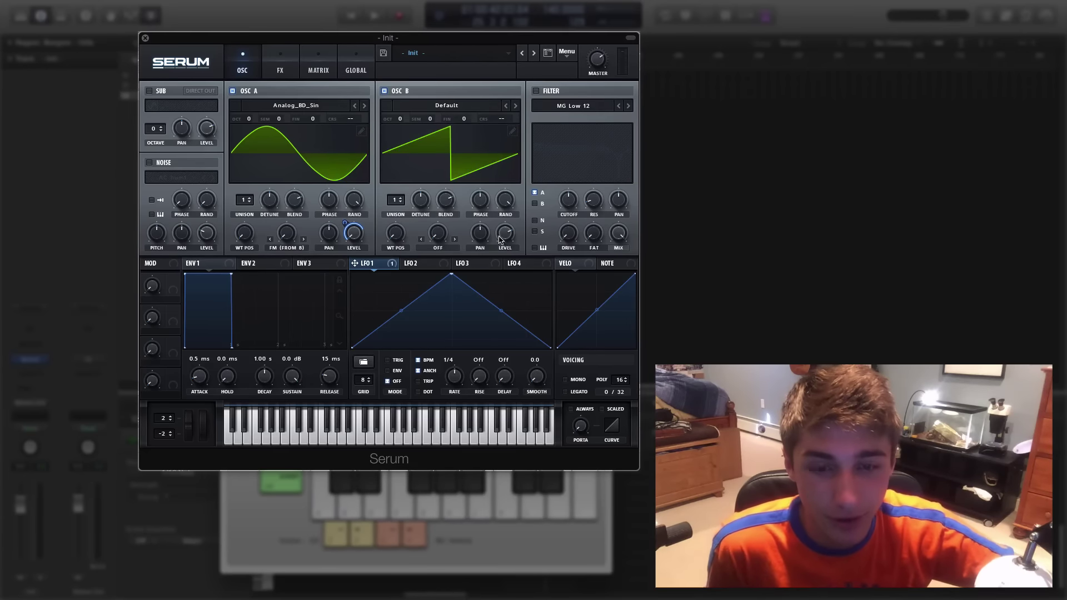
drag(511, 230, 470, 296)
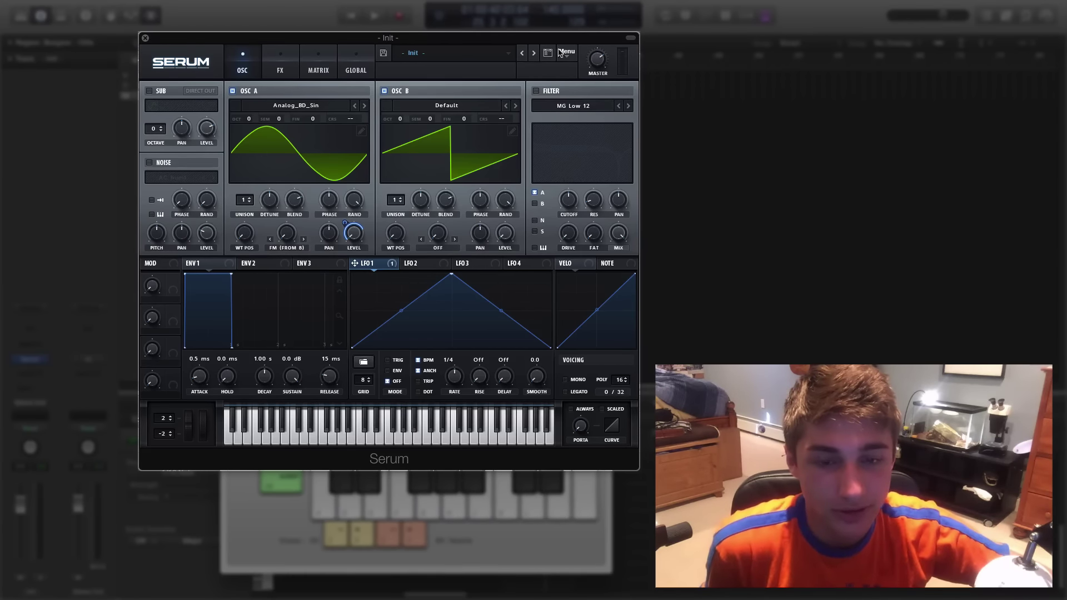
Step: Load the Analog_BD_Sin wavetable in oscillator B and play test notes to hear the FM sound
click(469, 112)
mouse_move(463, 118)
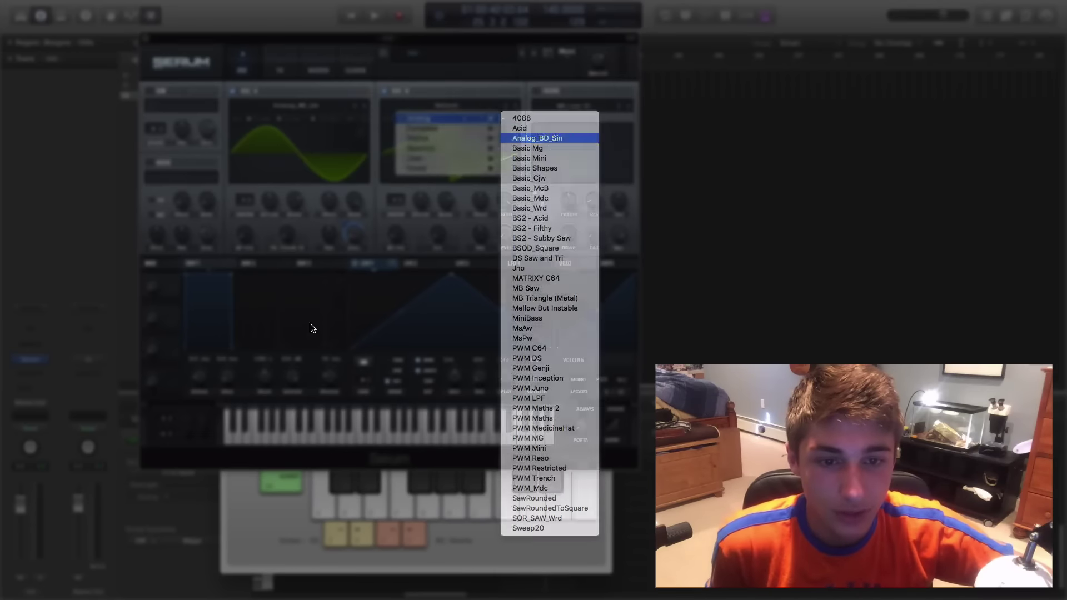
click(537, 138)
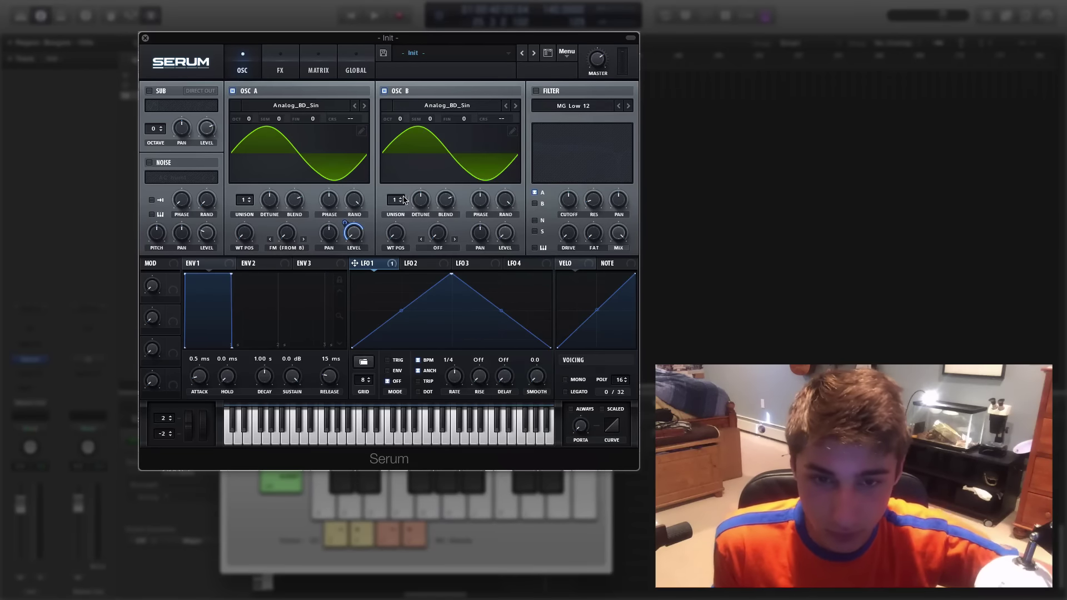
key(t)
key(t)
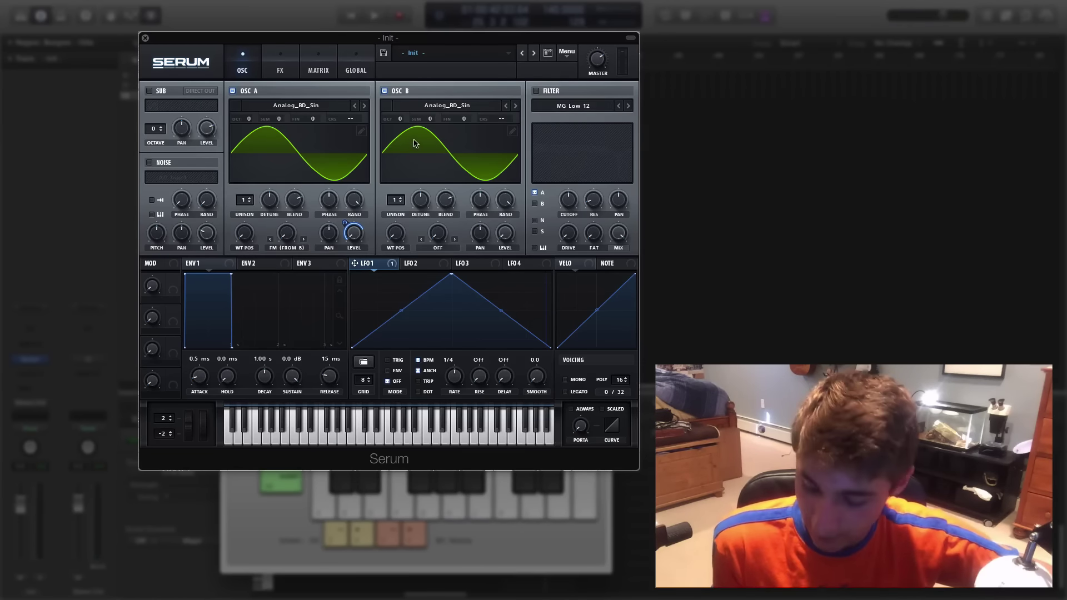
key(t)
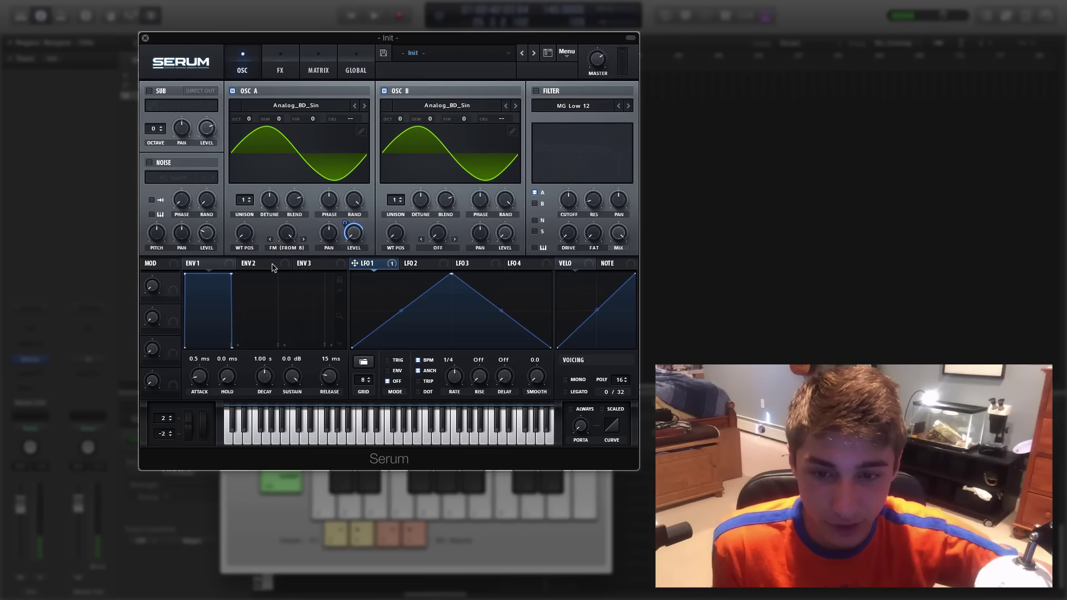
key(t)
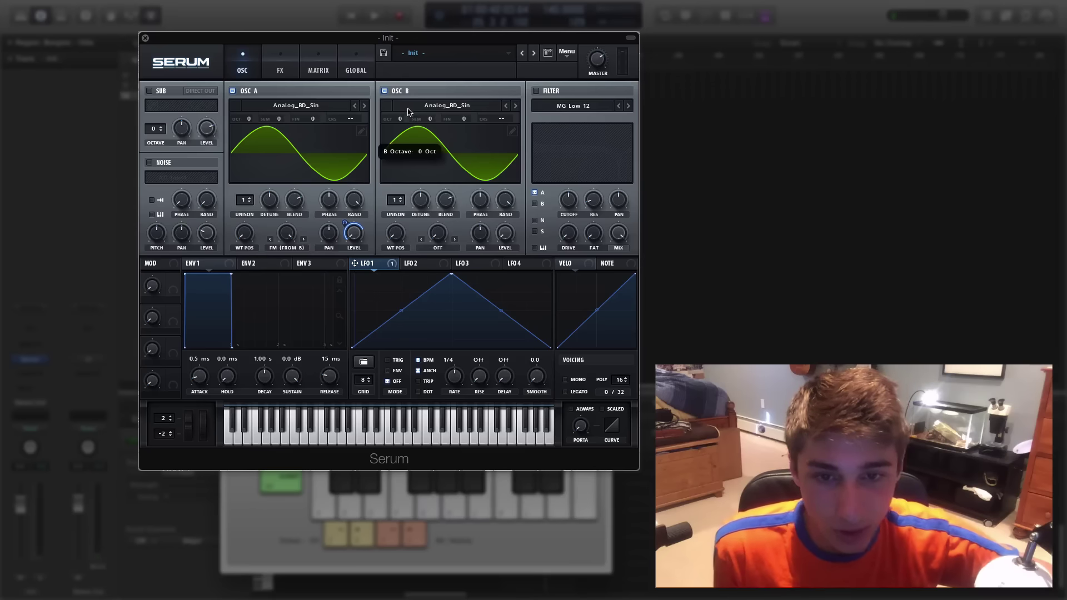
Step: Raise oscillator B's octave to +3, playing test notes along the way
drag(408, 108, 409, 106)
key(t)
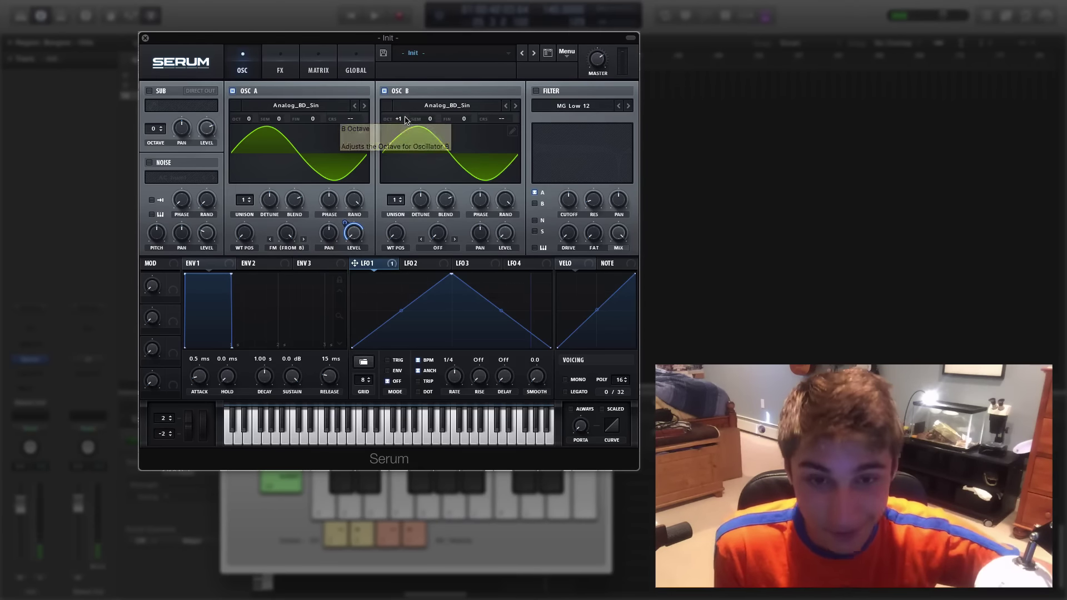
drag(402, 121, 418, 94)
key(t)
key(t)
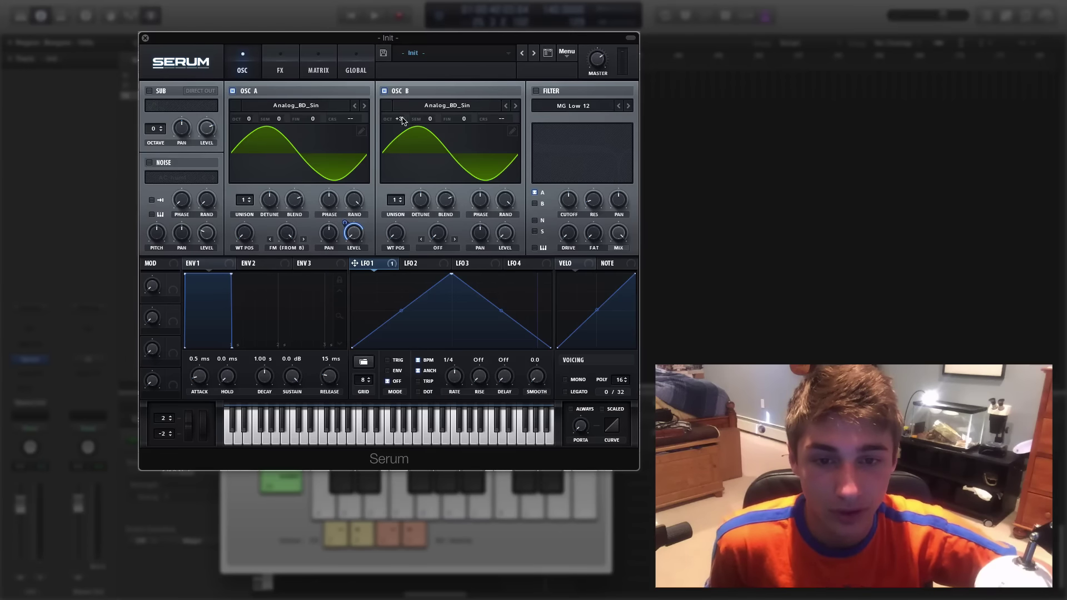
mouse_move(403, 118)
mouse_down()
mouse_move(424, 92)
mouse_move(398, 137)
mouse_up()
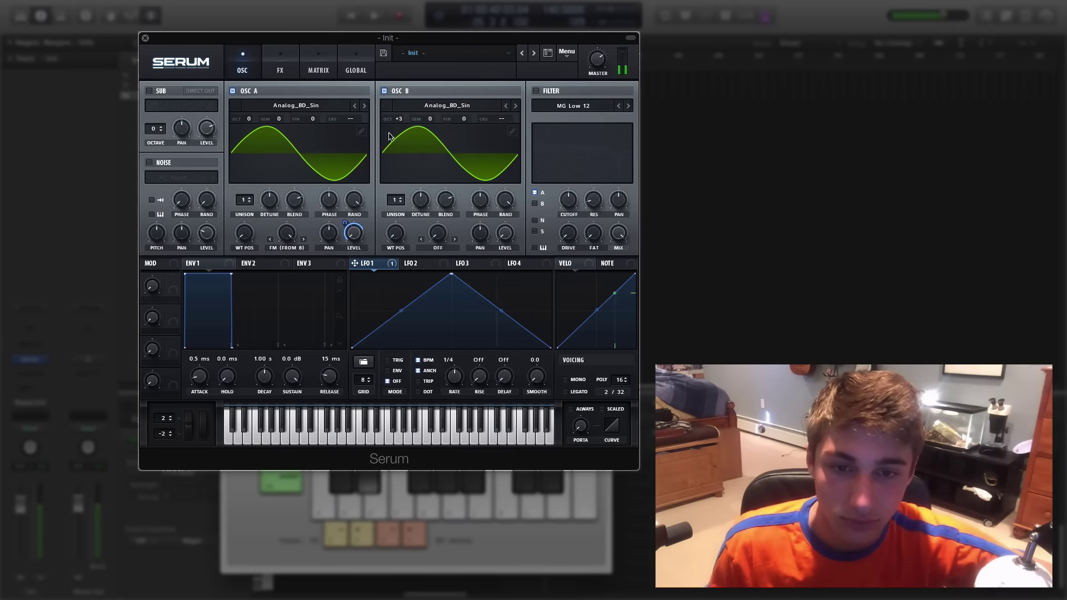
Step: Load the spectral wavetable Grimace [SN] in oscillator B and adjust its wavetable position
click(467, 106)
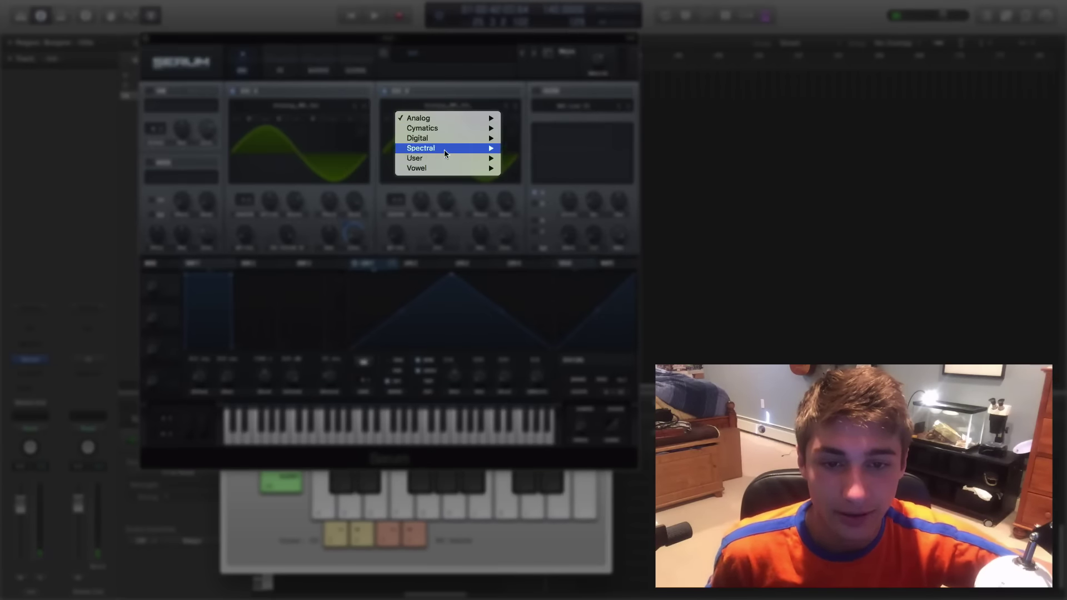
mouse_move(444, 148)
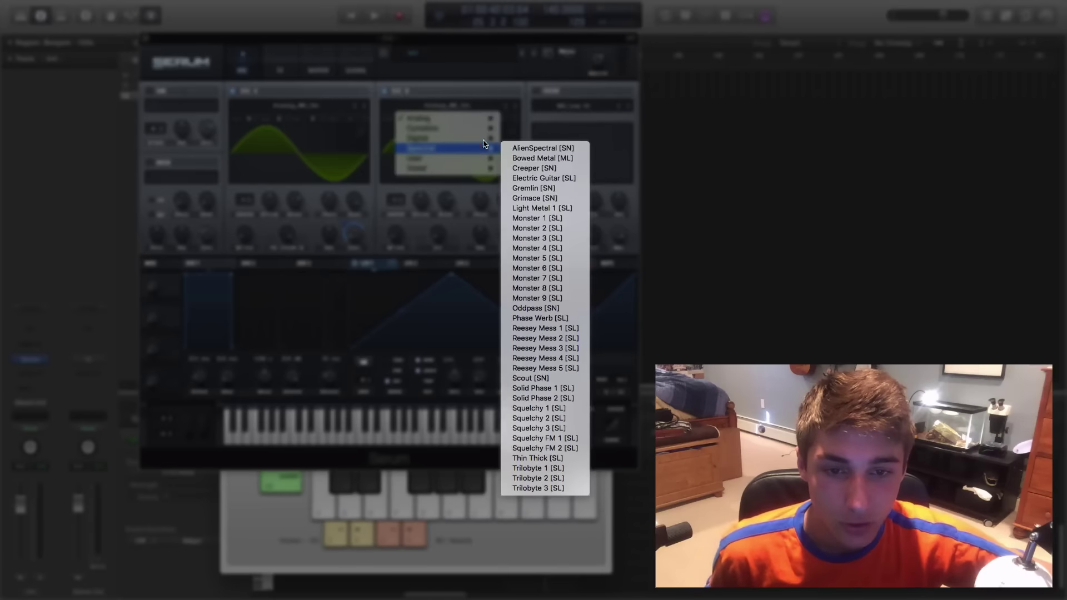
click(547, 198)
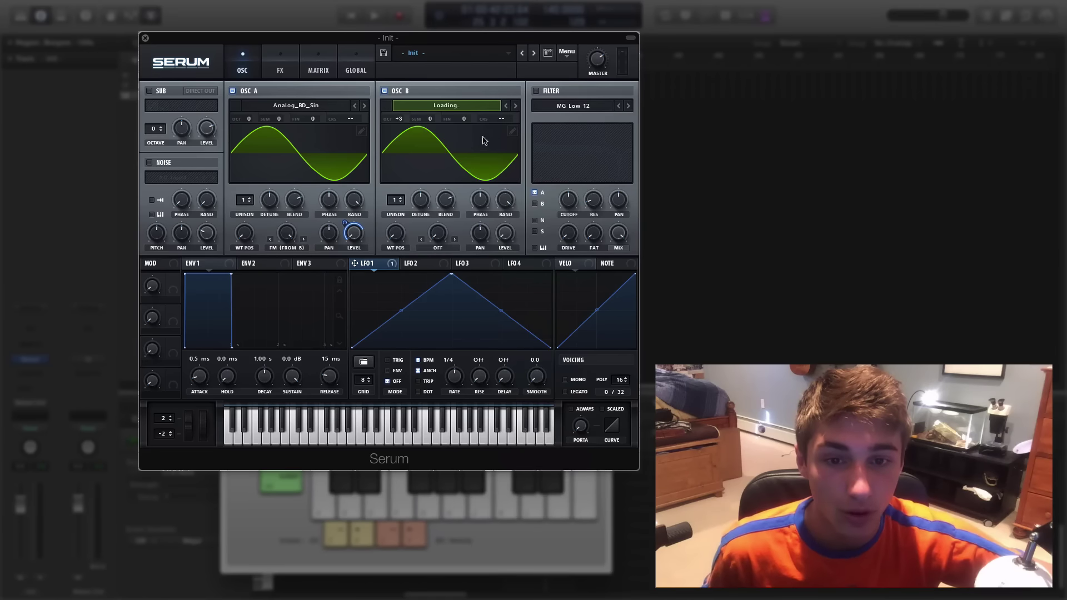
mouse_move(400, 237)
mouse_down()
mouse_move(398, 254)
mouse_move(418, 214)
mouse_move(398, 237)
mouse_up()
click(438, 248)
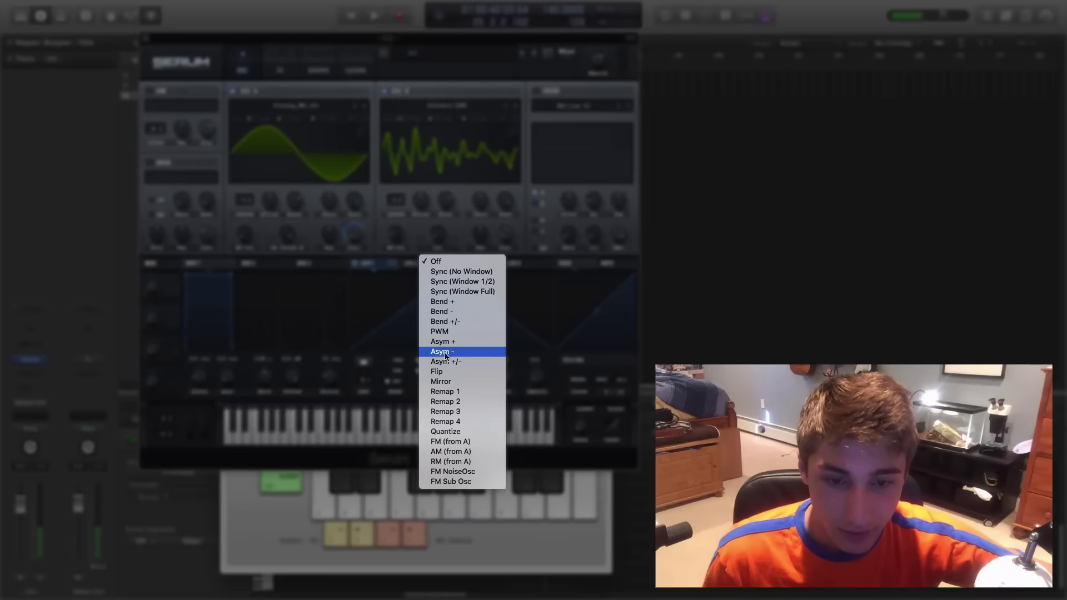
click(437, 176)
click(495, 139)
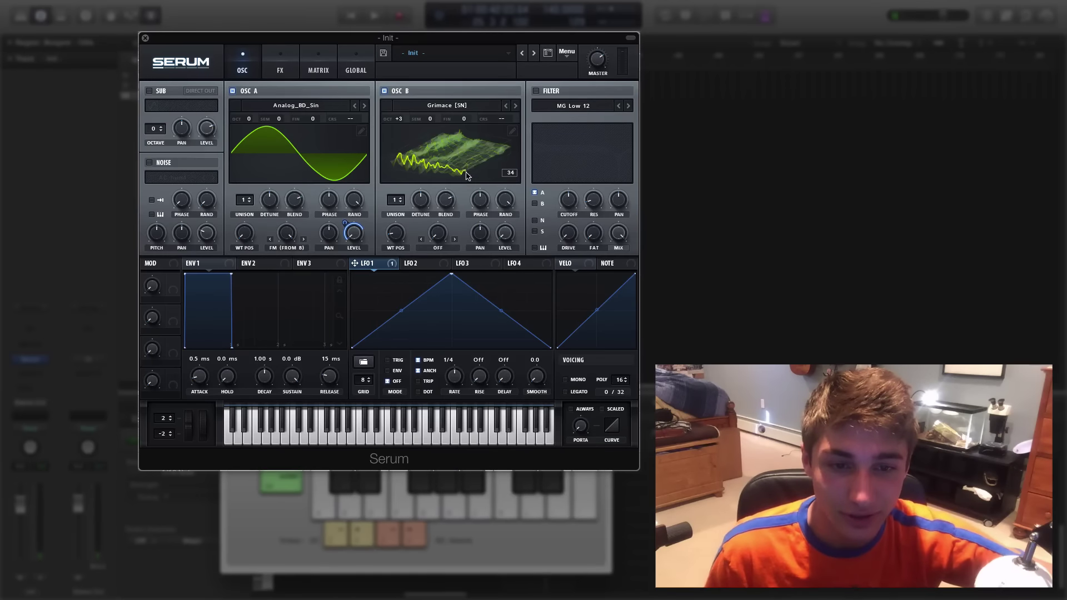
click(455, 157)
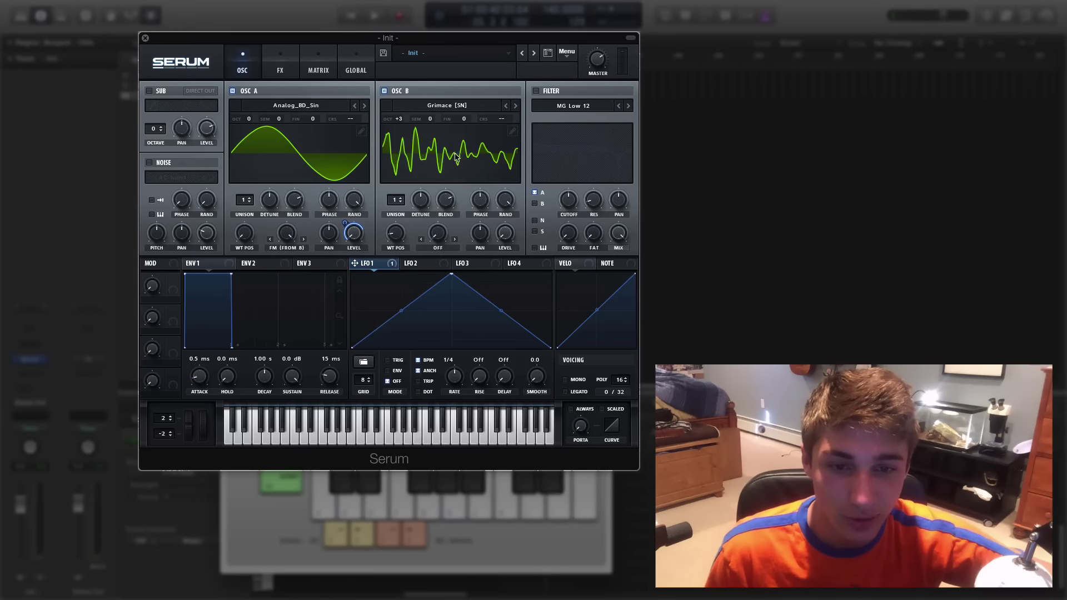
Step: Set oscillator B's warp mode to Bend - and raise the warp amount to reshape the waveform
click(445, 247)
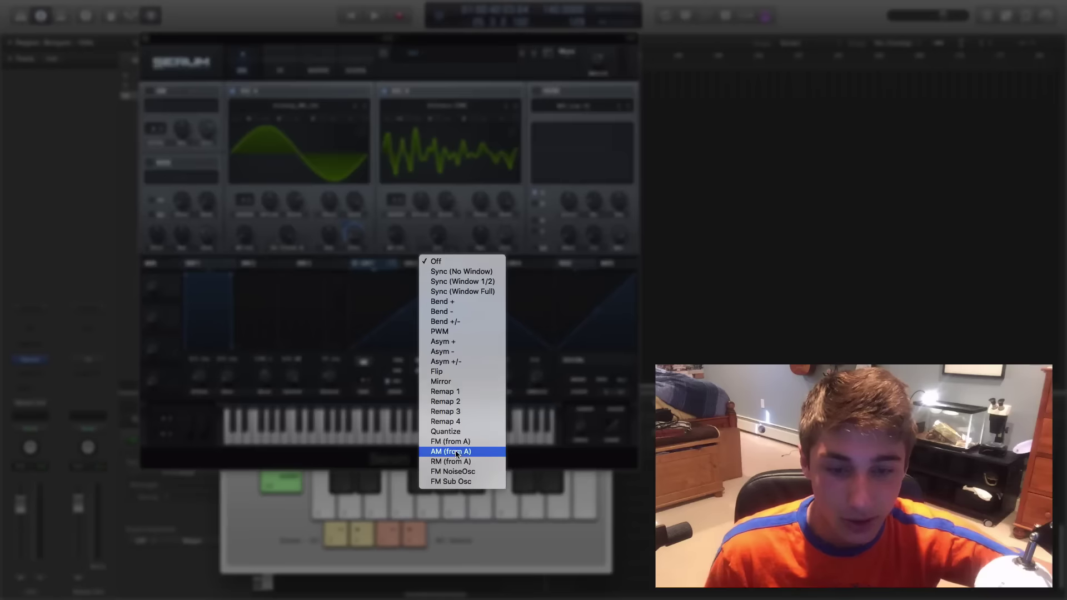
click(472, 313)
drag(437, 234, 502, 92)
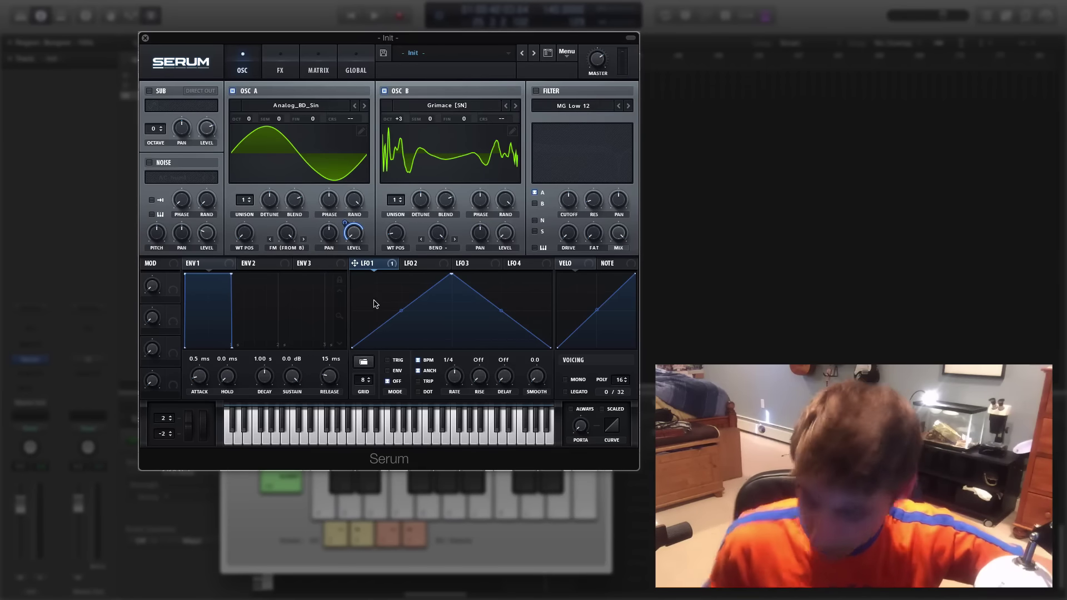
Step: Assign LFO 1 to oscillator A's FM (from B) warp amount and set the warp to 96%
mouse_move(288, 232)
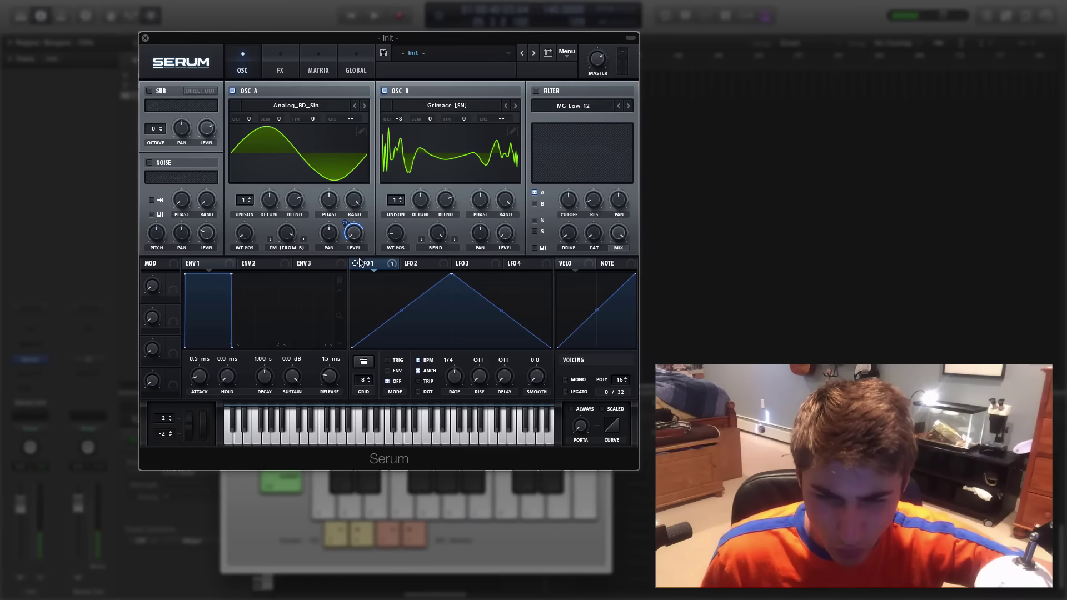
drag(360, 262, 277, 226)
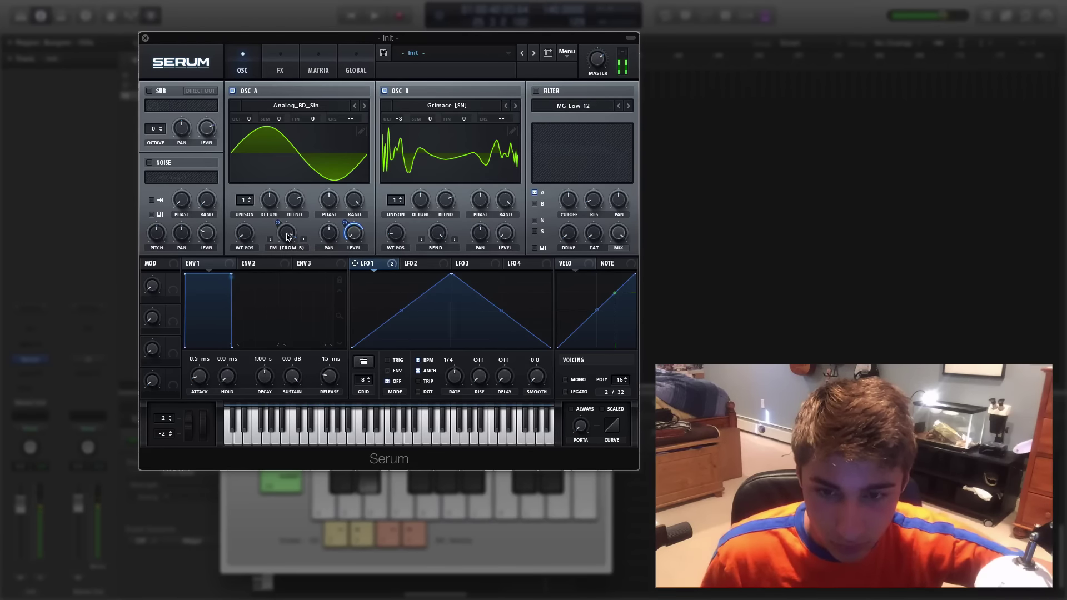
drag(288, 237, 290, 235)
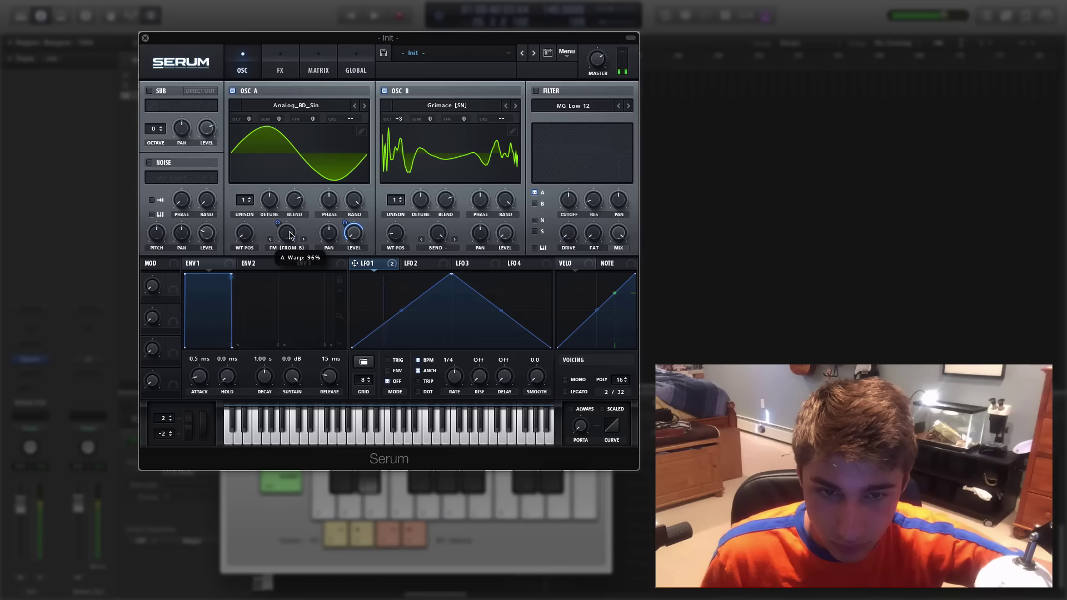
Step: Modulate oscillator B's wavetable position with LFO 1 at a depth of 2
mouse_move(355, 263)
mouse_down()
mouse_move(395, 235)
mouse_move(362, 247)
mouse_up()
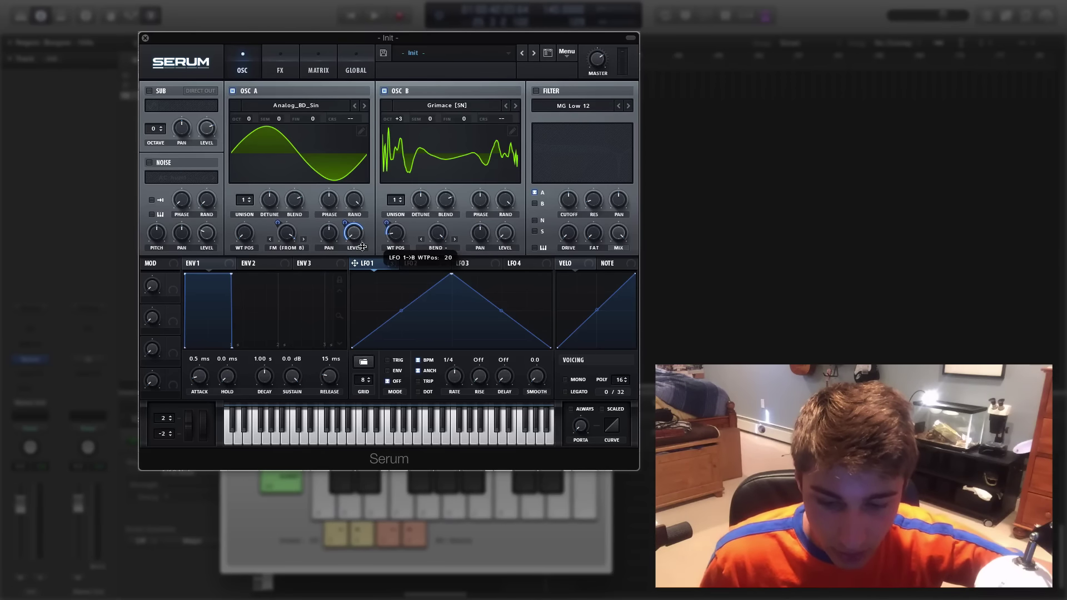
mouse_move(362, 247)
mouse_down()
mouse_move(367, 240)
mouse_move(354, 253)
mouse_up()
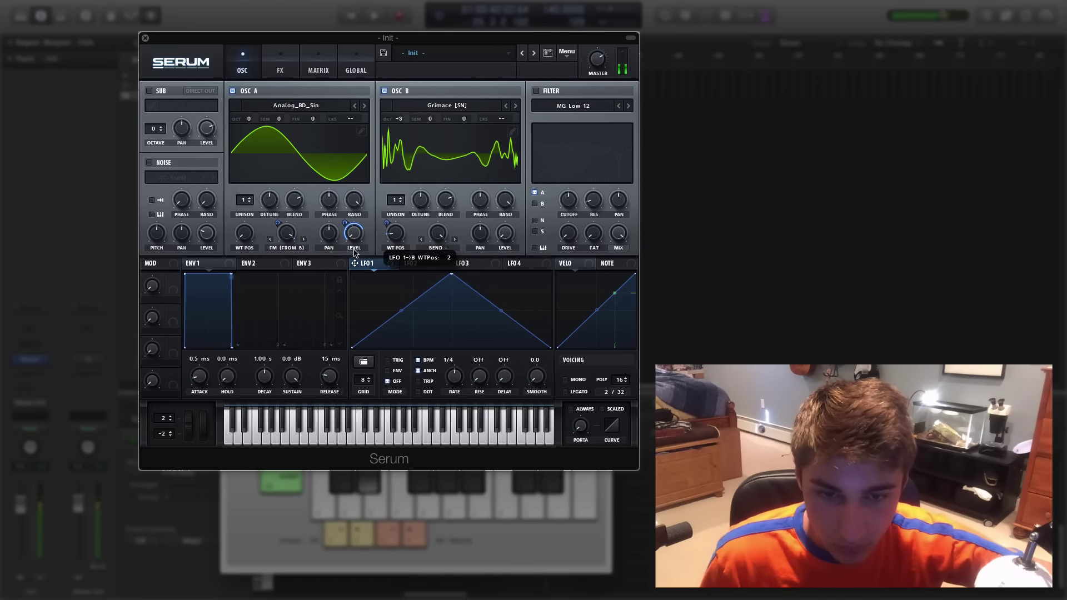
Step: Enable the filter and set its type to HN 12 from the Multi category
click(537, 91)
click(577, 105)
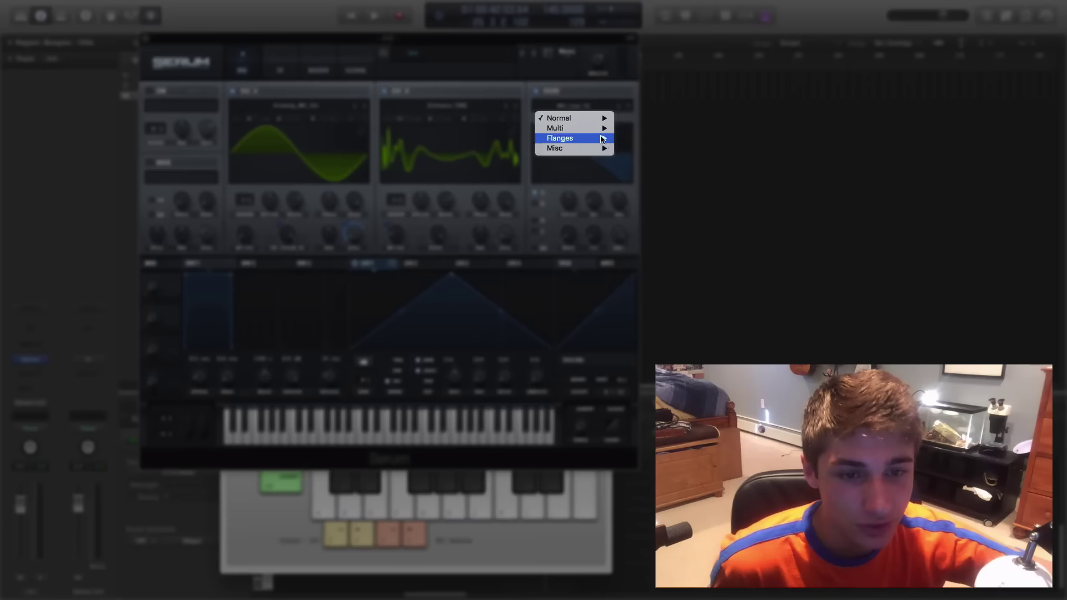
mouse_move(603, 132)
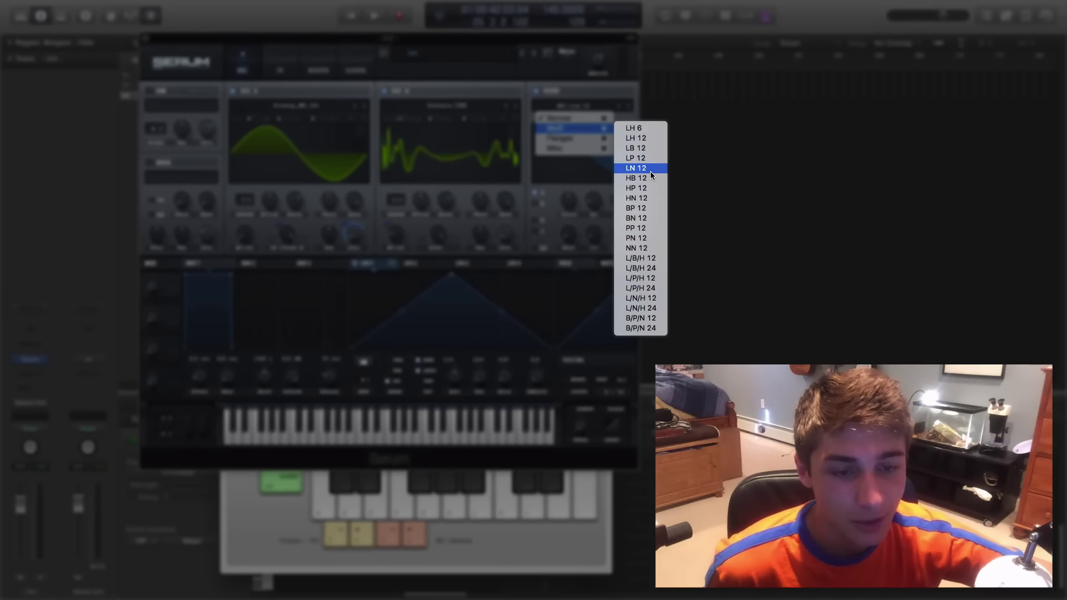
click(641, 199)
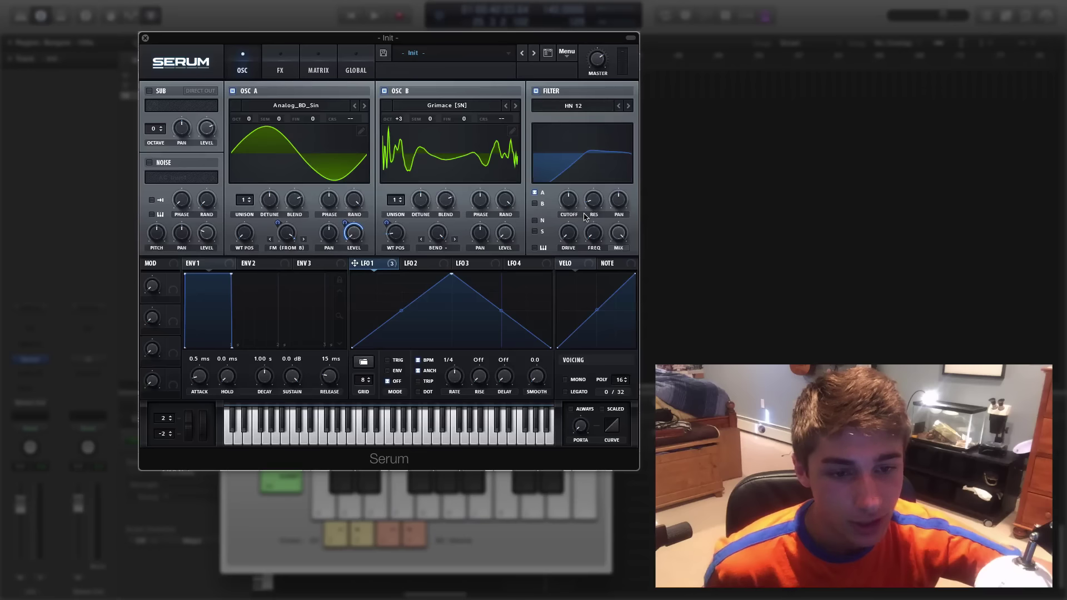
Step: Turn the filter cutoff down to minimum, adjust the resonance, and set the filter's second frequency (Freq) to 80%
drag(594, 201, 565, 224)
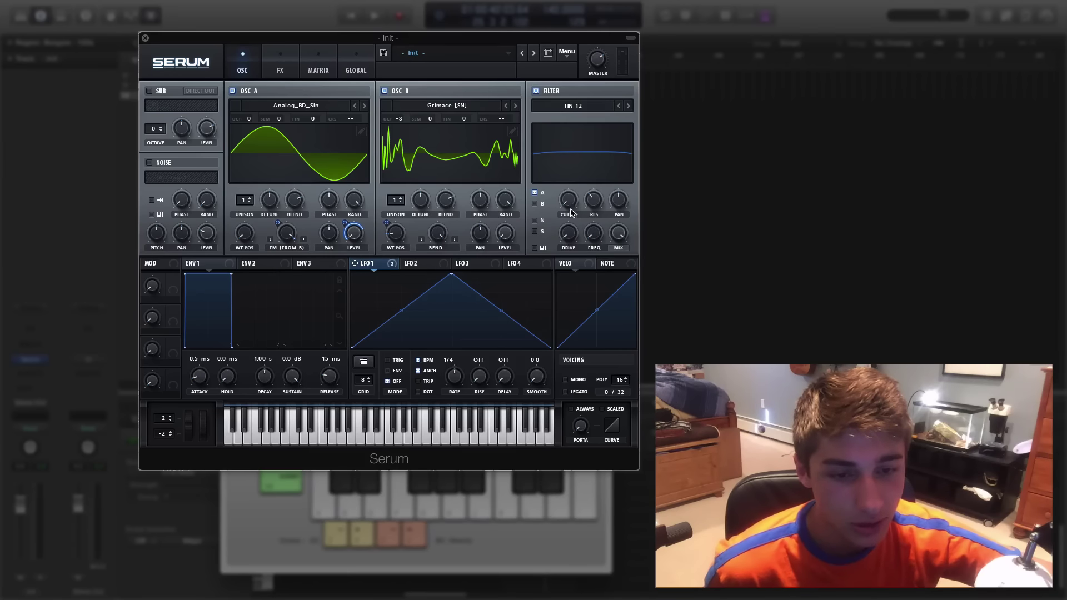
mouse_move(571, 199)
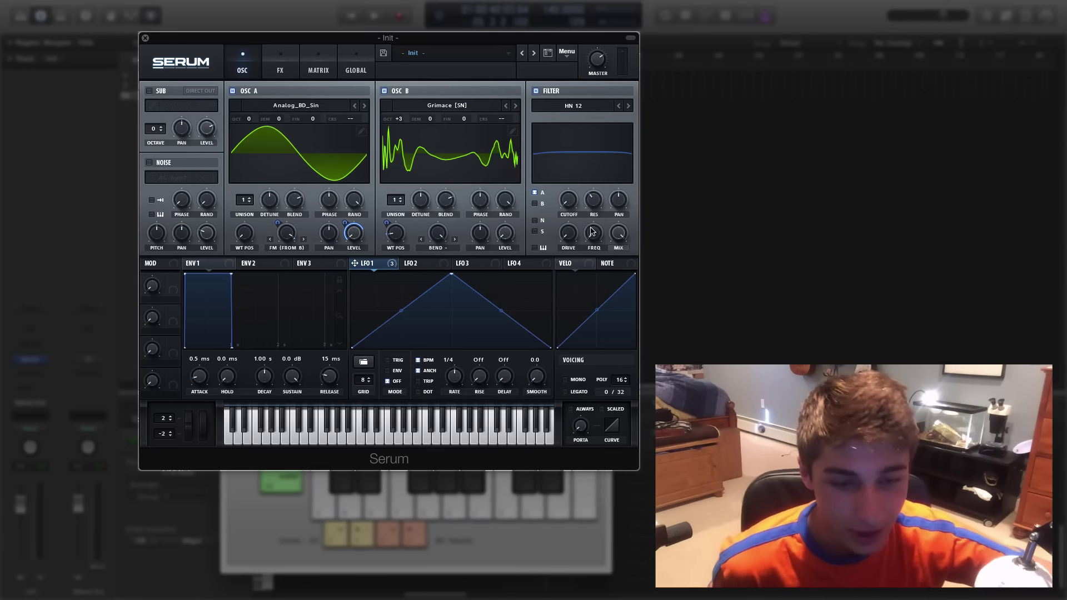
drag(593, 234, 625, 157)
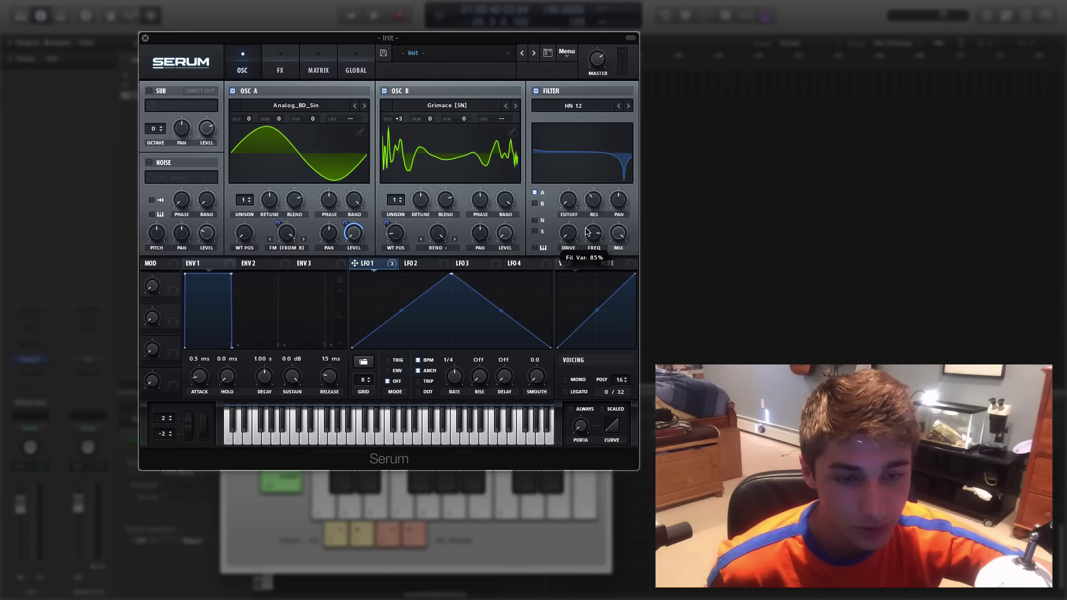
drag(587, 231, 591, 226)
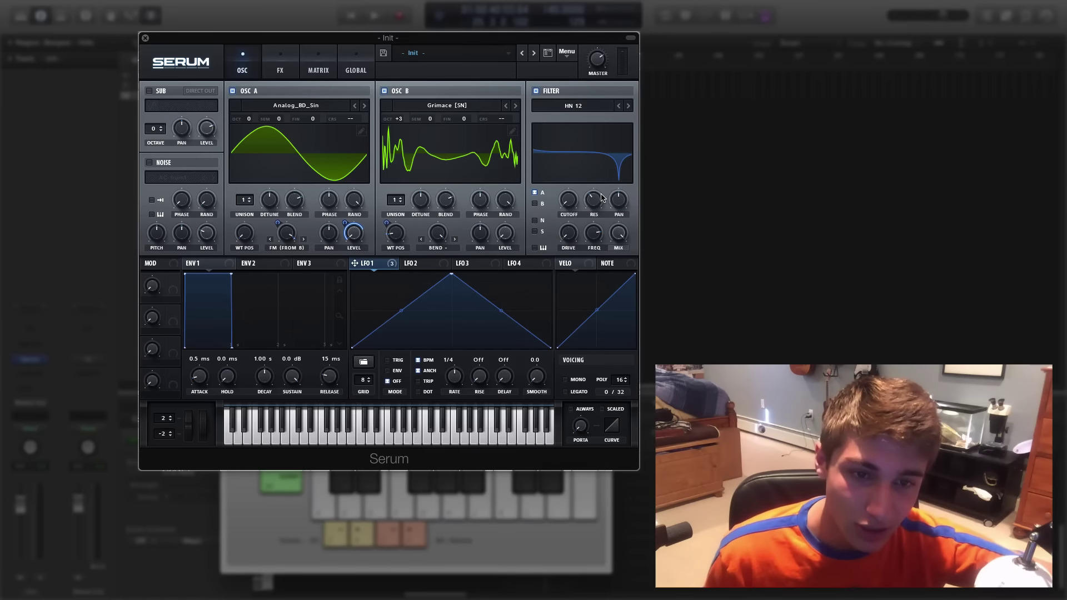
mouse_move(570, 189)
mouse_down()
mouse_move(571, 142)
mouse_move(561, 149)
mouse_move(565, 195)
mouse_up()
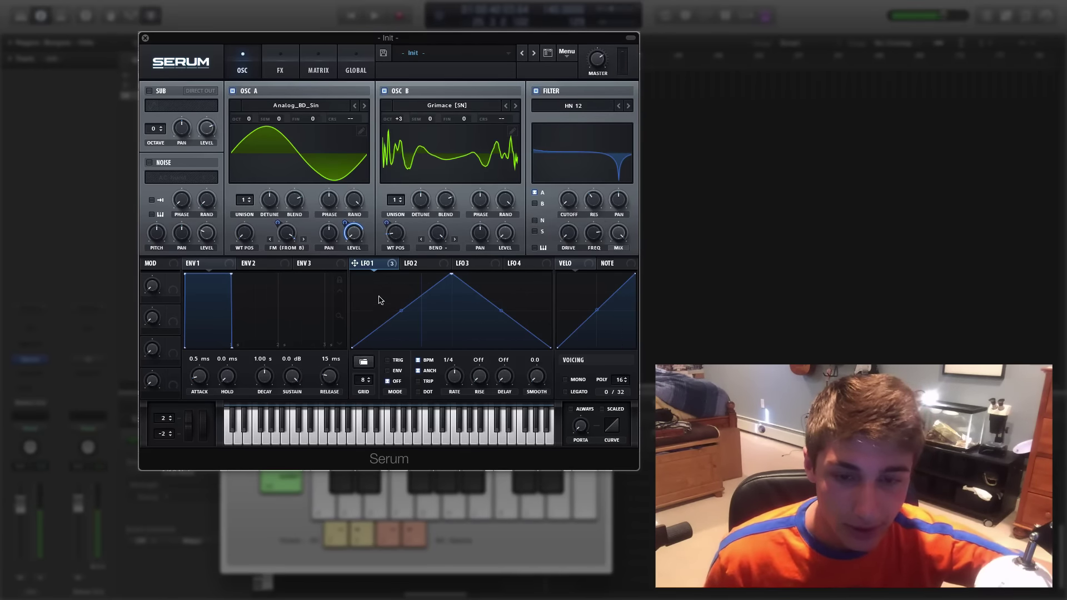
Step: Modulate the filter cutoff with LFO 1, and shift LFO 1's peak to a quarter of its cycle in Trig mode
drag(380, 266, 567, 201)
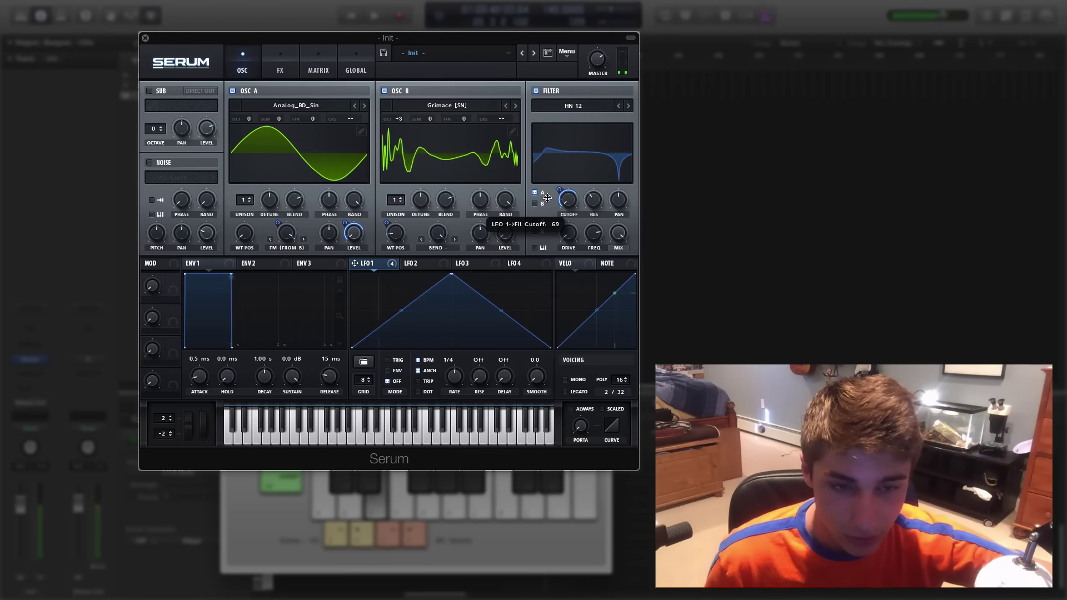
drag(452, 274, 404, 274)
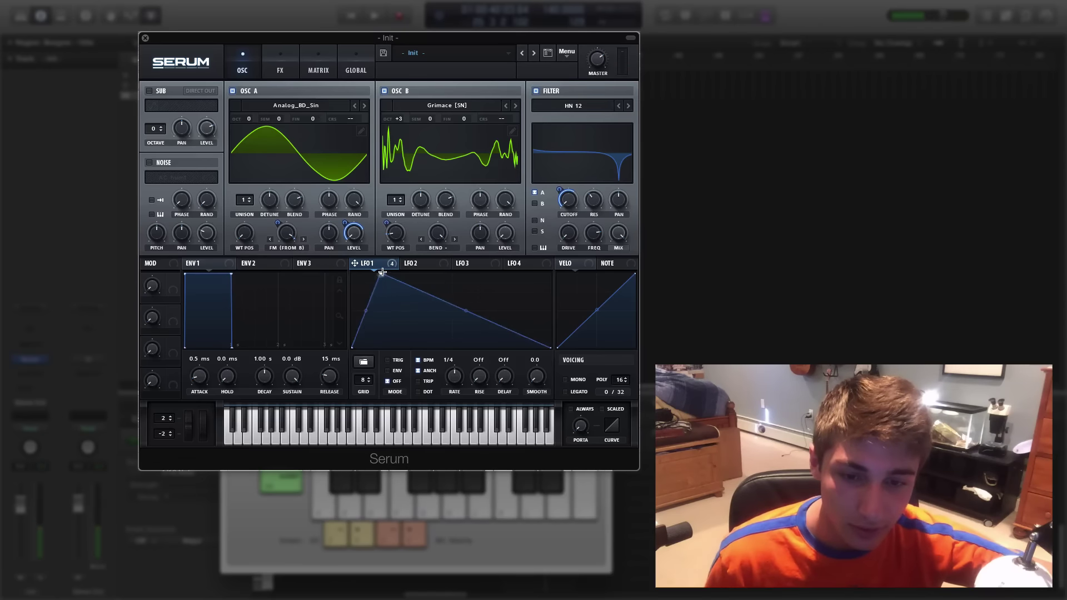
click(388, 360)
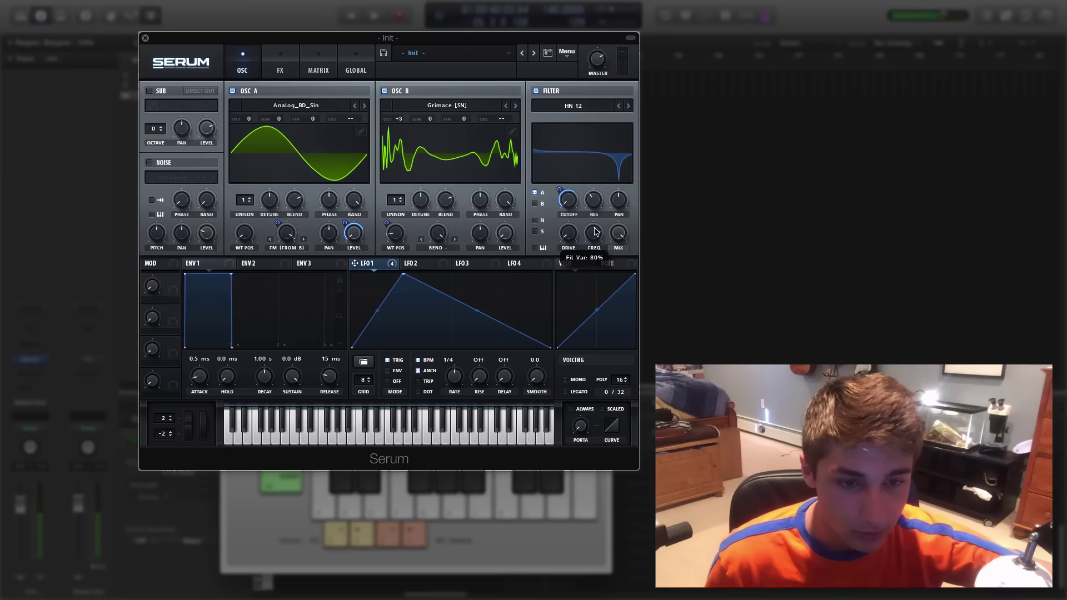
Step: Modulate the filter's Freq parameter with LFO 1 and raise the filter drive to 41%
drag(355, 263, 563, 246)
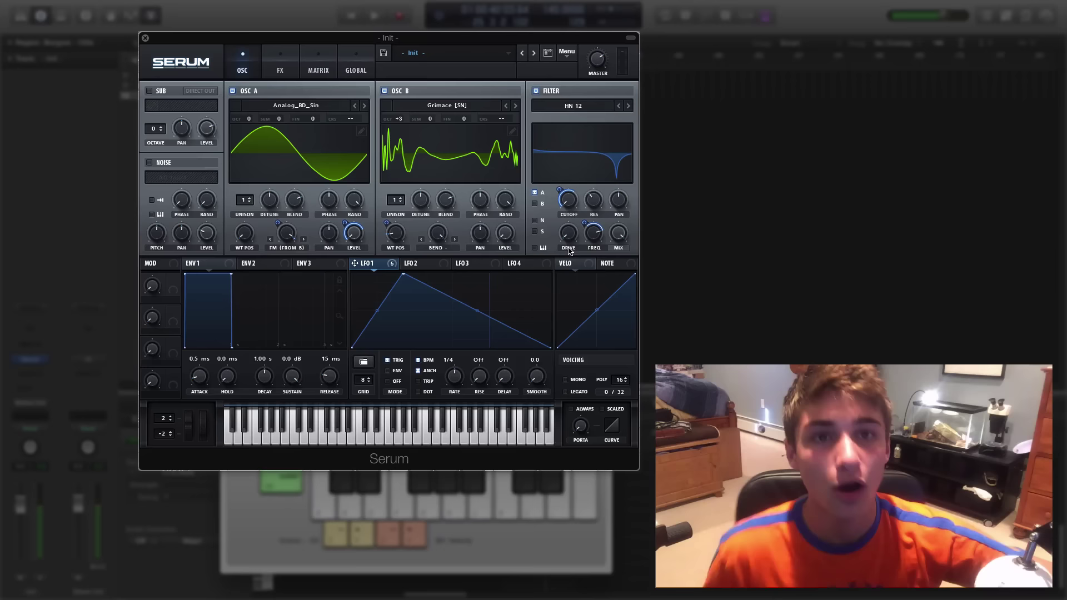
drag(573, 232, 573, 220)
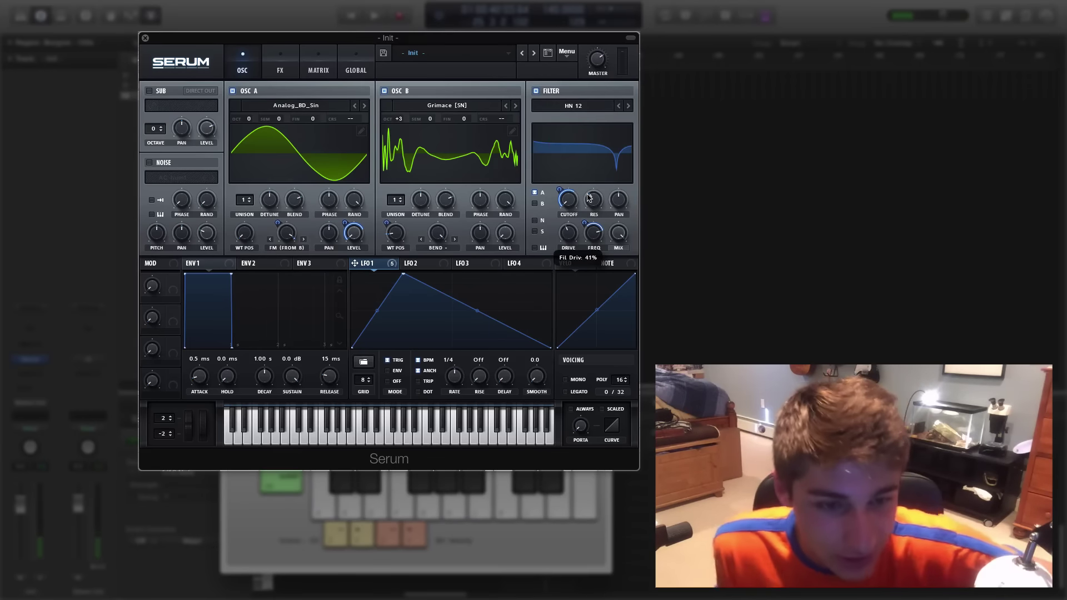
Step: Audition the patch and readjust LFO 1's modulation depth on oscillator B's wavetable position
key(d)
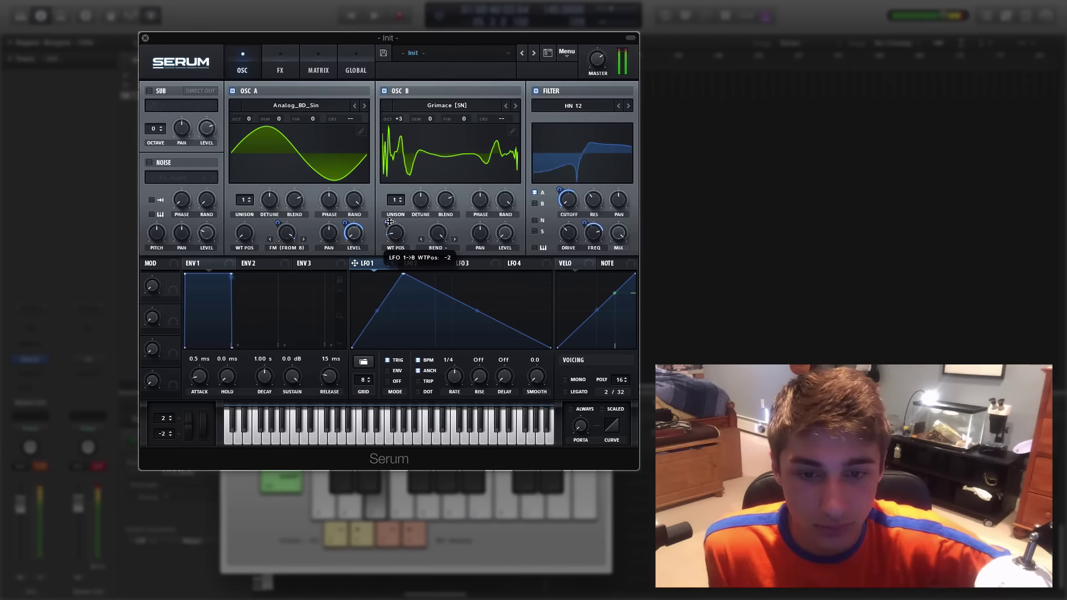
drag(391, 221, 391, 218)
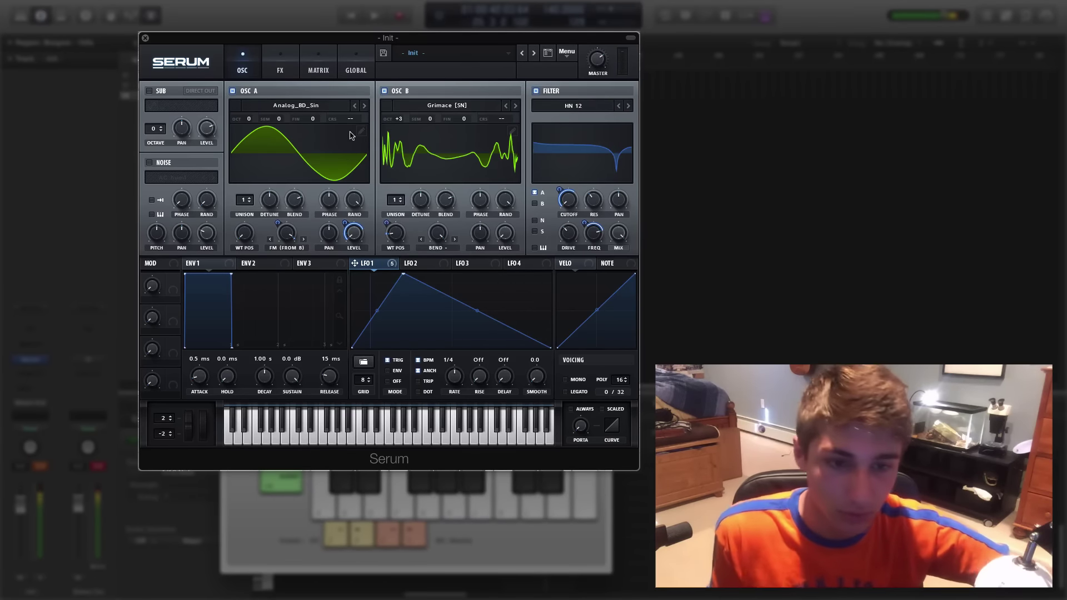
Step: Enable the Hyper/Dimension effect with a lowered Hyper mix, Dimension size at 0% and a raised Dimension mix
click(283, 71)
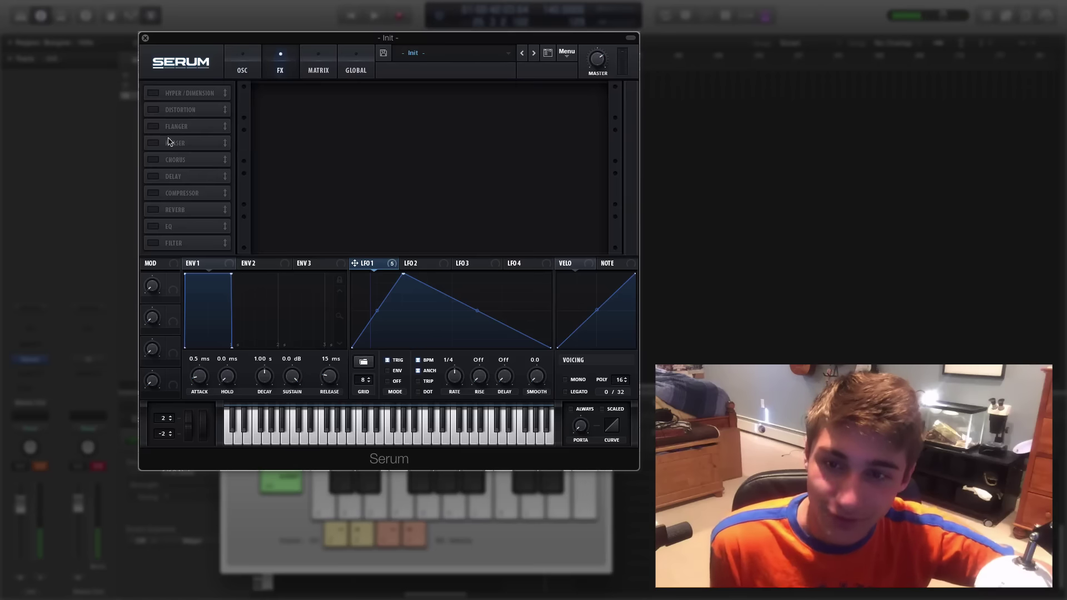
click(151, 93)
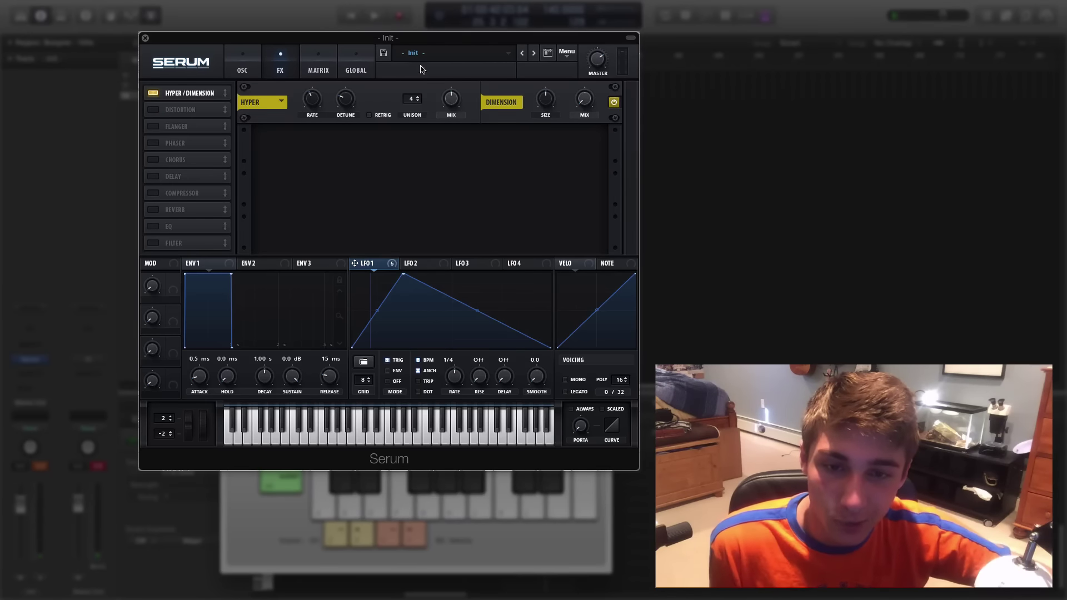
drag(449, 96, 412, 116)
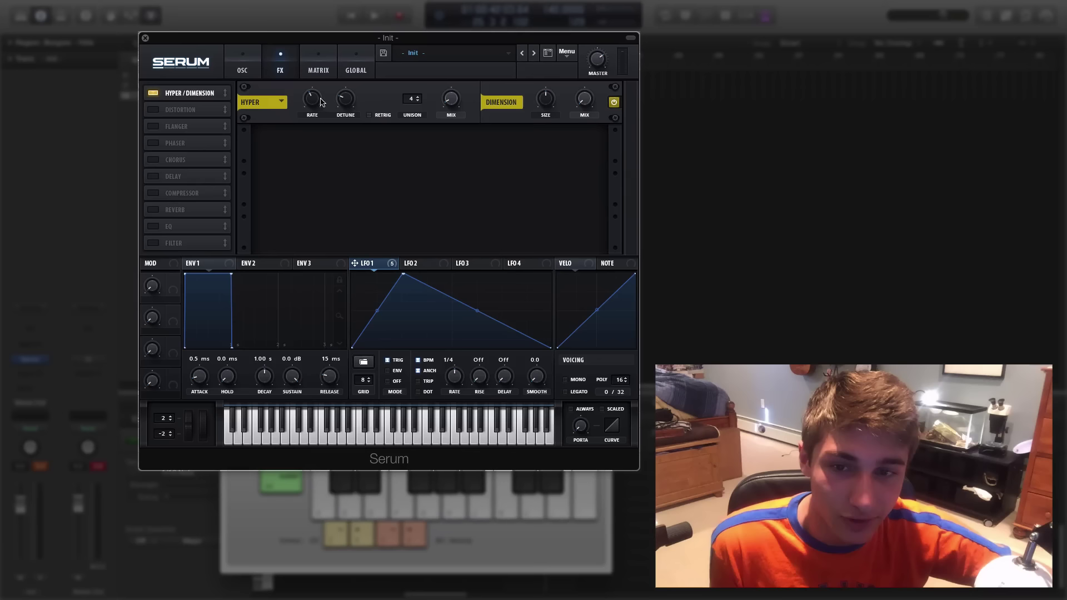
drag(545, 99, 512, 135)
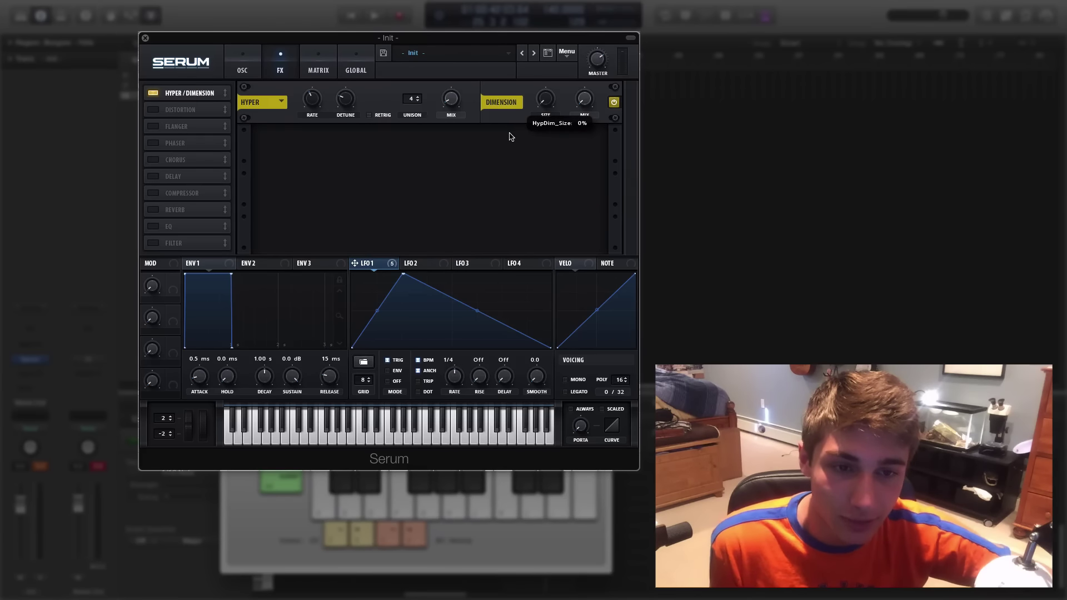
drag(586, 99, 576, 54)
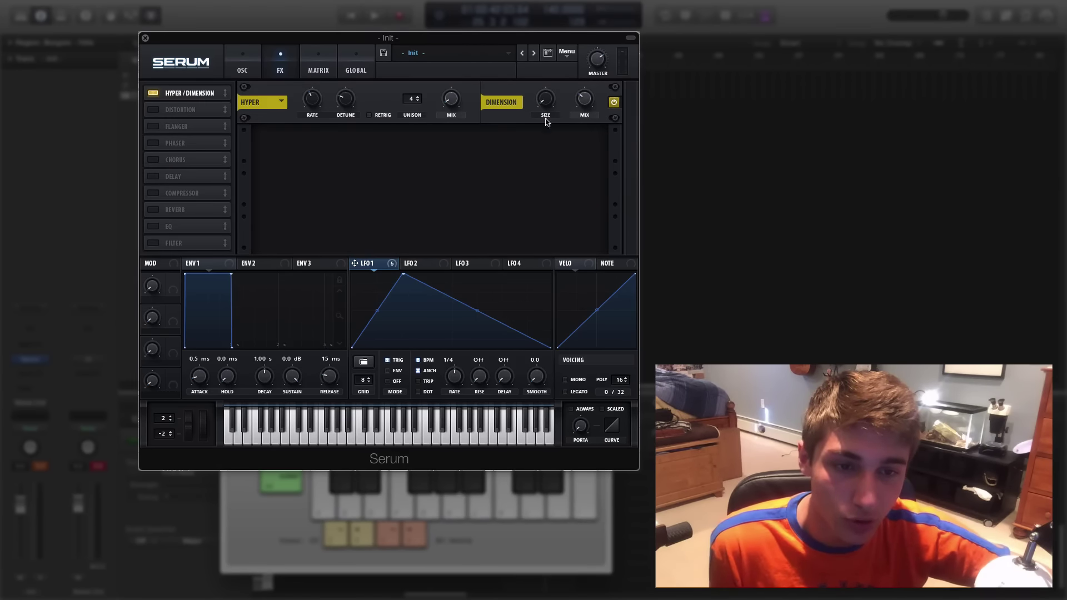
Step: Enable the Phaser effect, lower its depth and frequency, and set its mix to 12%
click(152, 144)
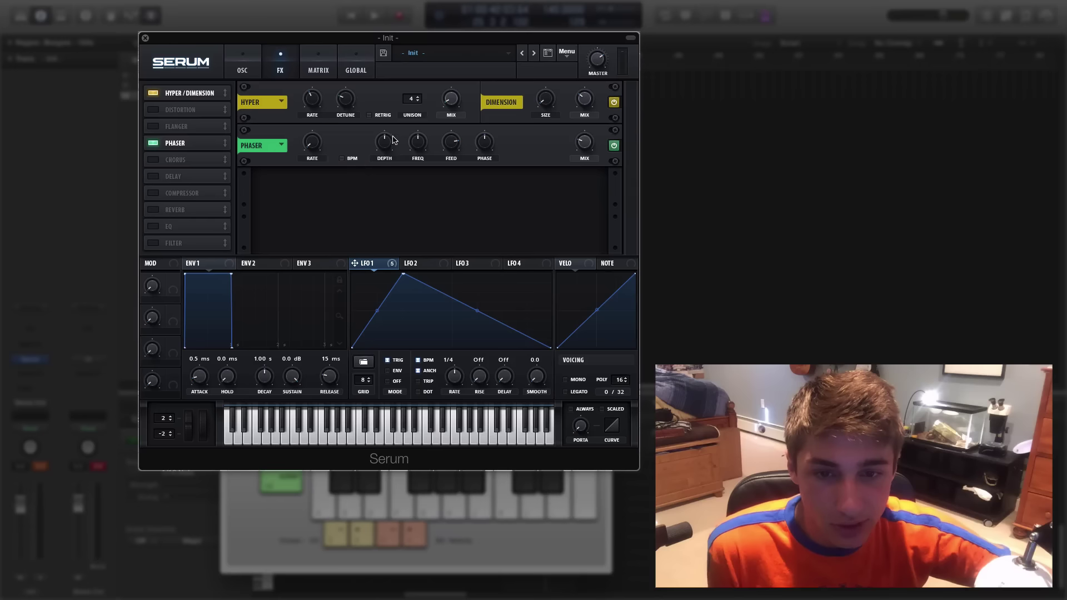
drag(415, 144, 418, 217)
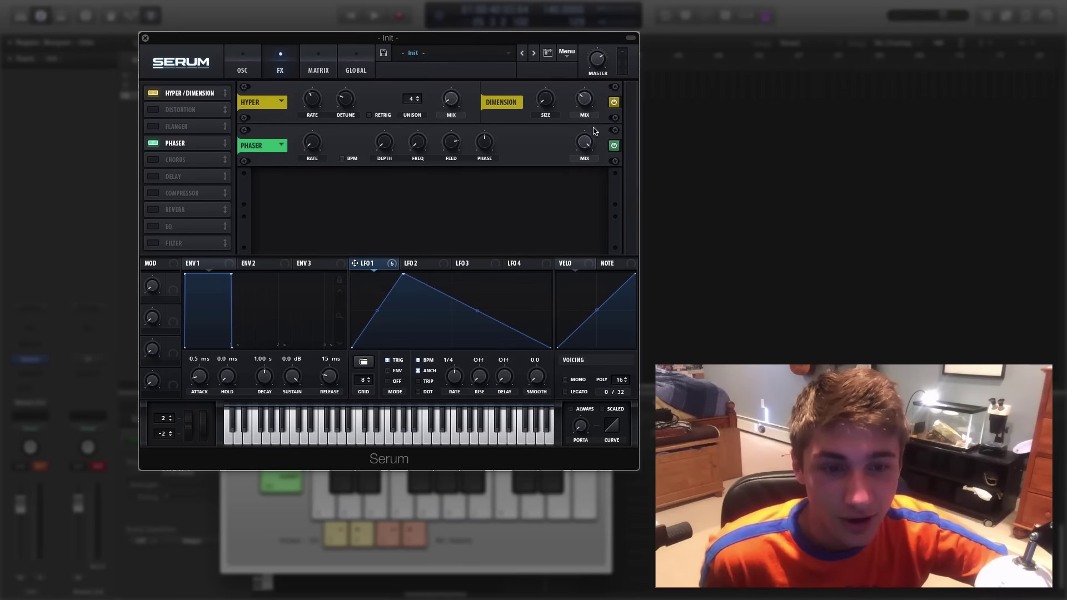
drag(585, 140, 549, 213)
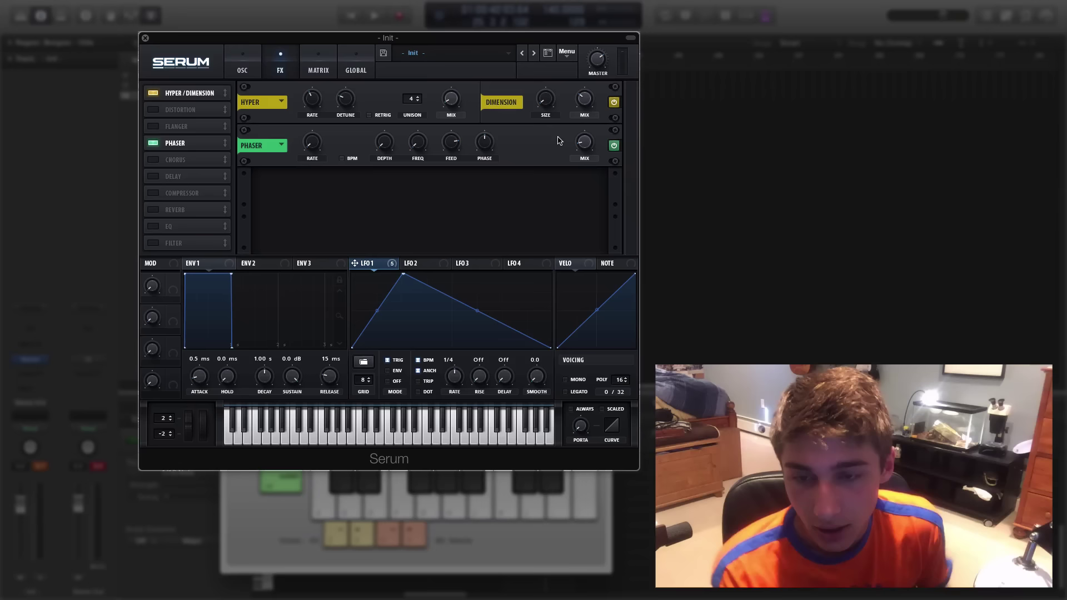
mouse_move(587, 146)
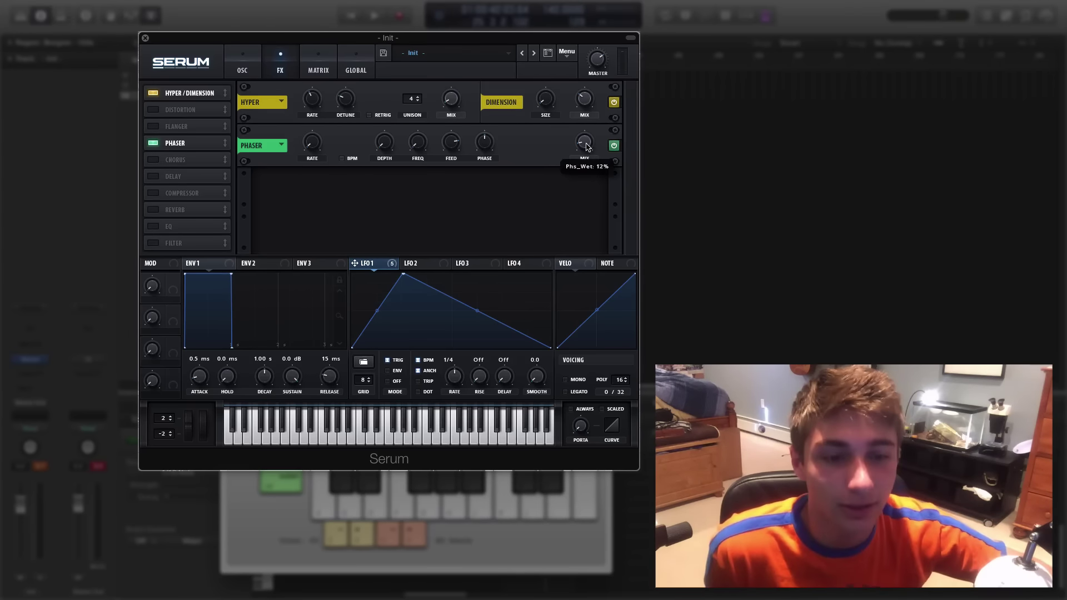
Step: Enable the Compressor in multiband mode and add a Hall Reverb with its mix at 9%, auditioning the result
click(153, 193)
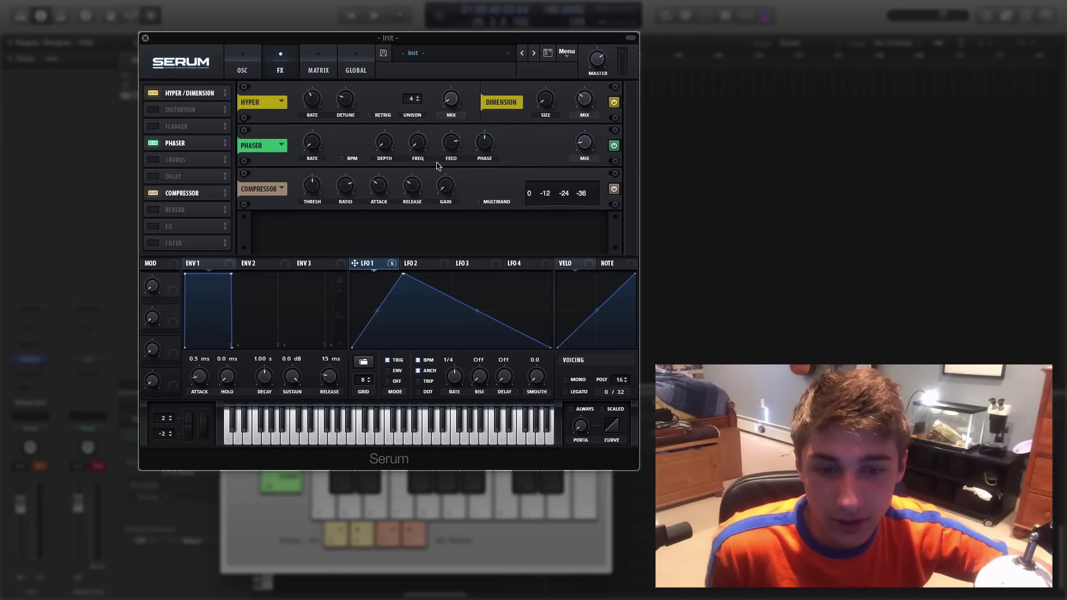
click(478, 203)
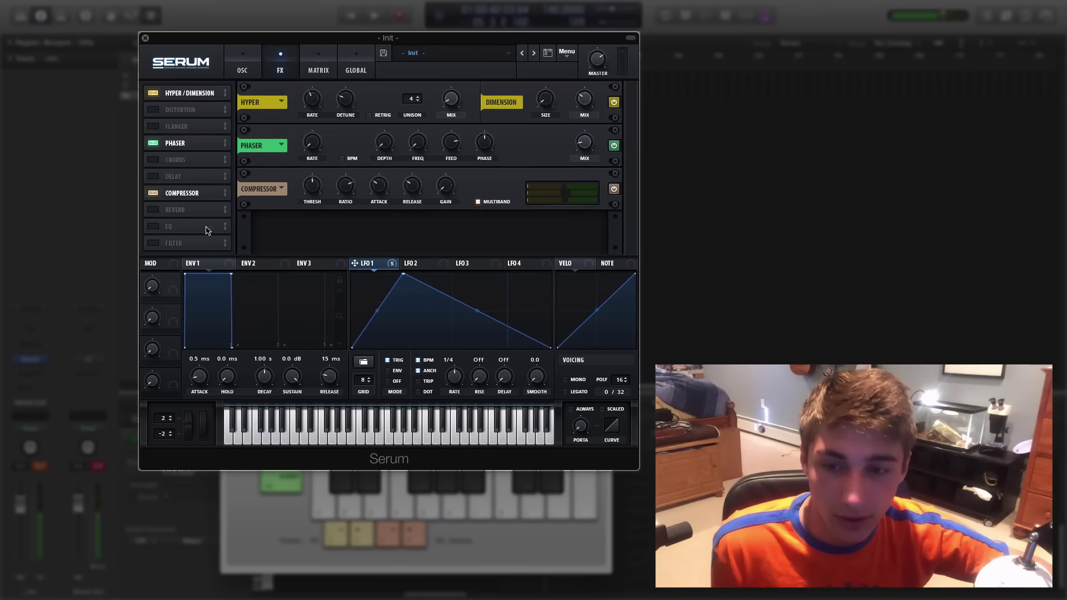
click(153, 210)
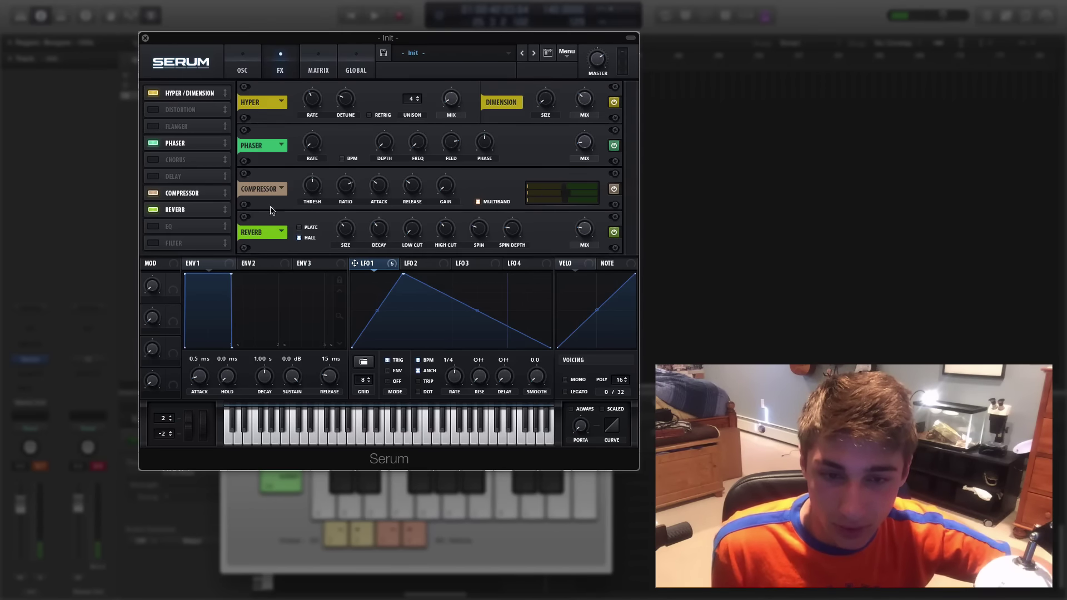
drag(585, 229, 574, 261)
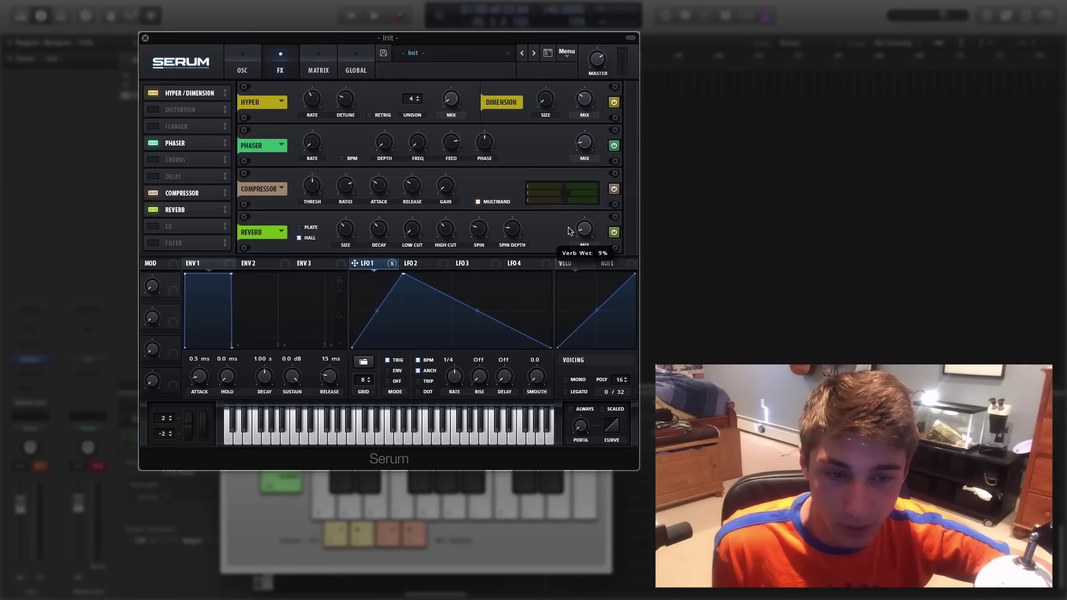
key(u)
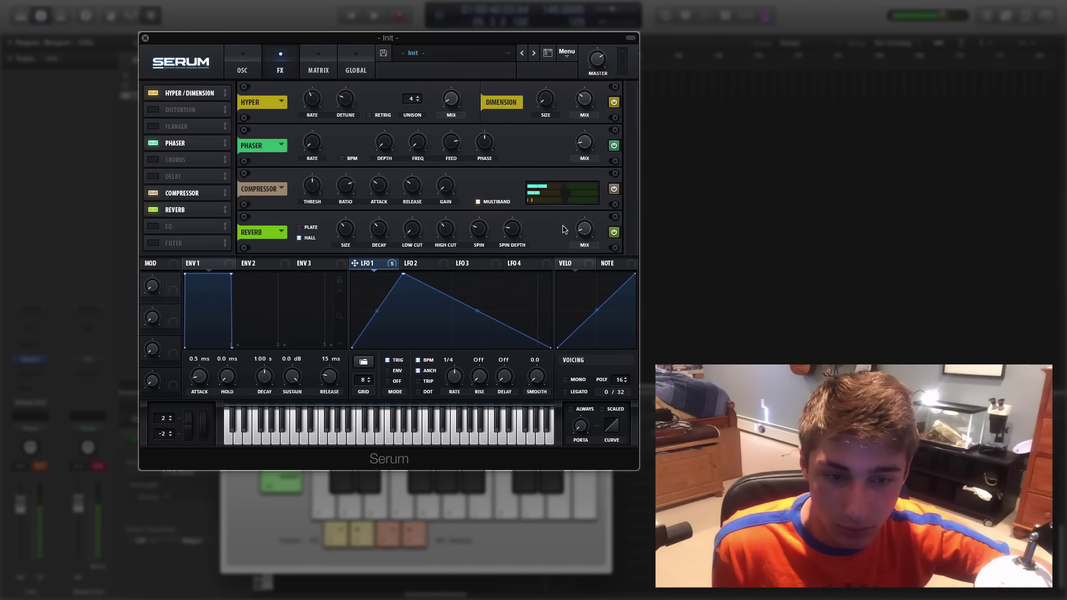
key(k)
Step: Try oscillator B's Bend + warp, return to Bend -, and raise the wavetable position of Grimace [SN]
click(245, 70)
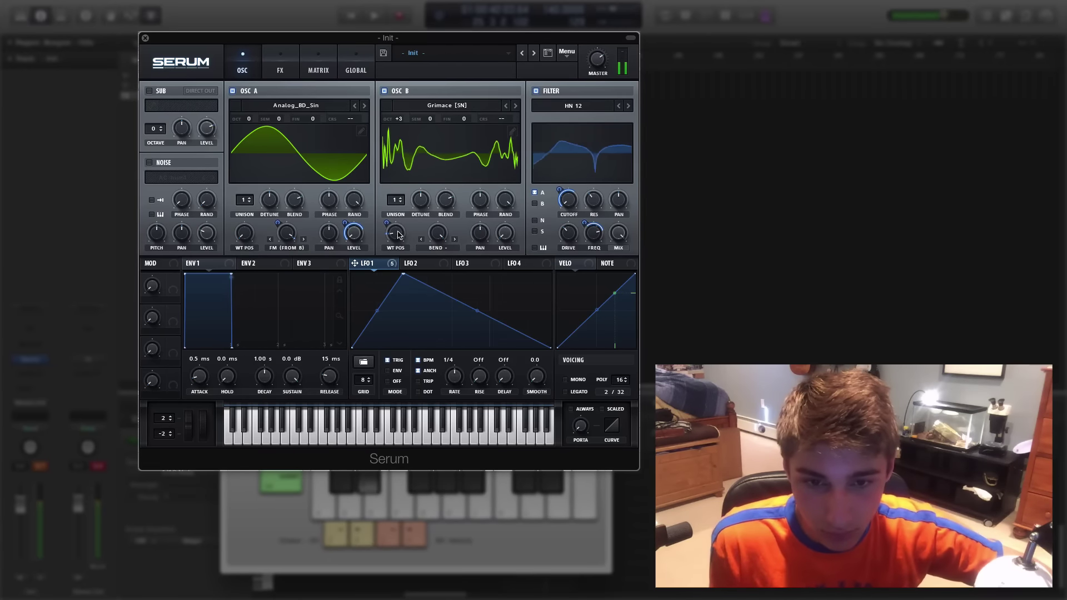
drag(397, 235, 385, 230)
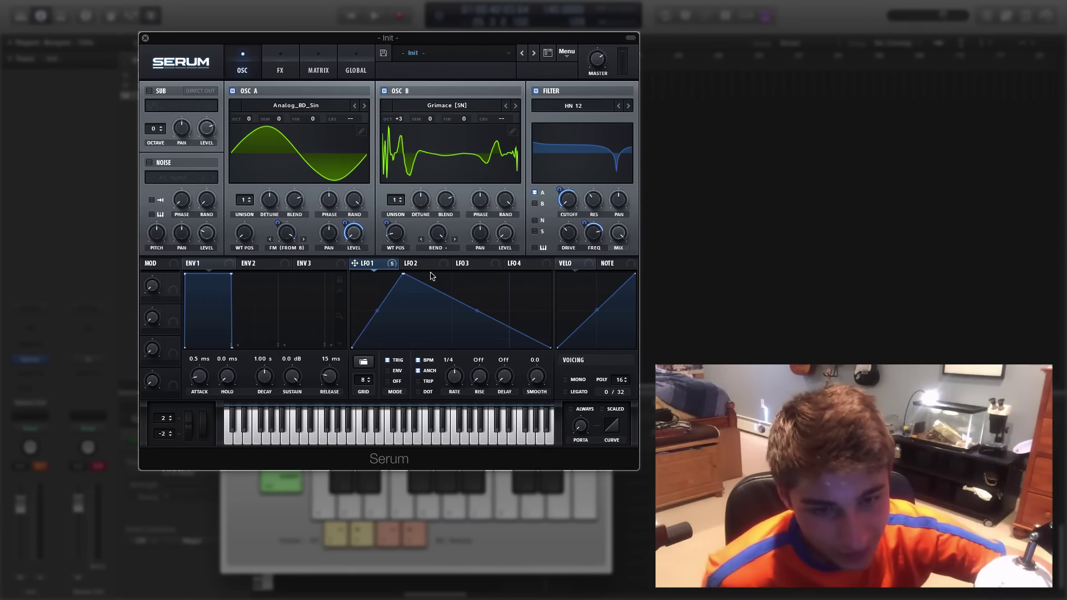
click(422, 239)
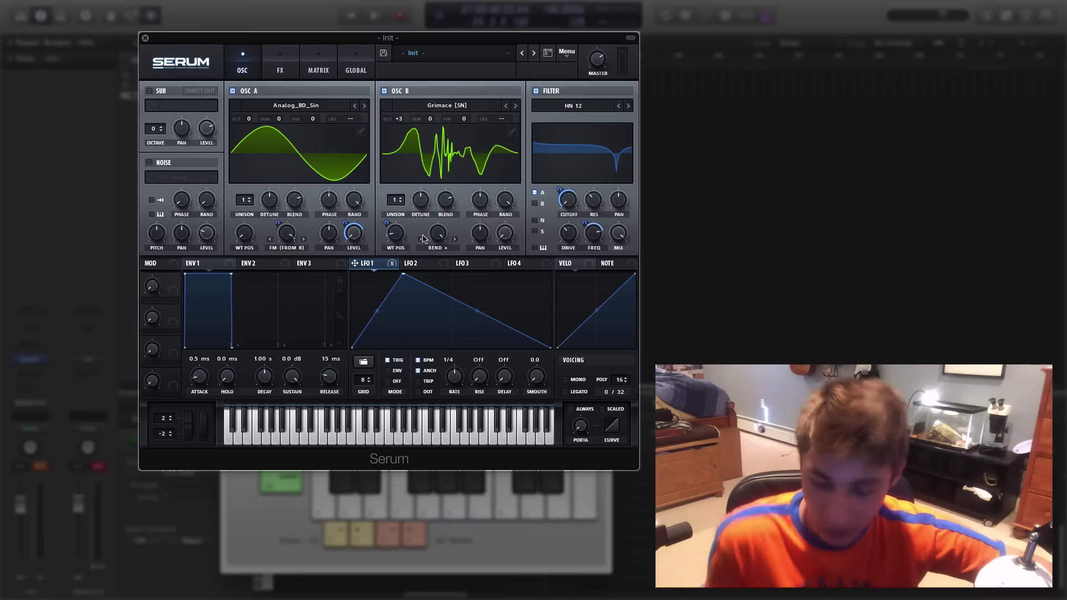
click(422, 239)
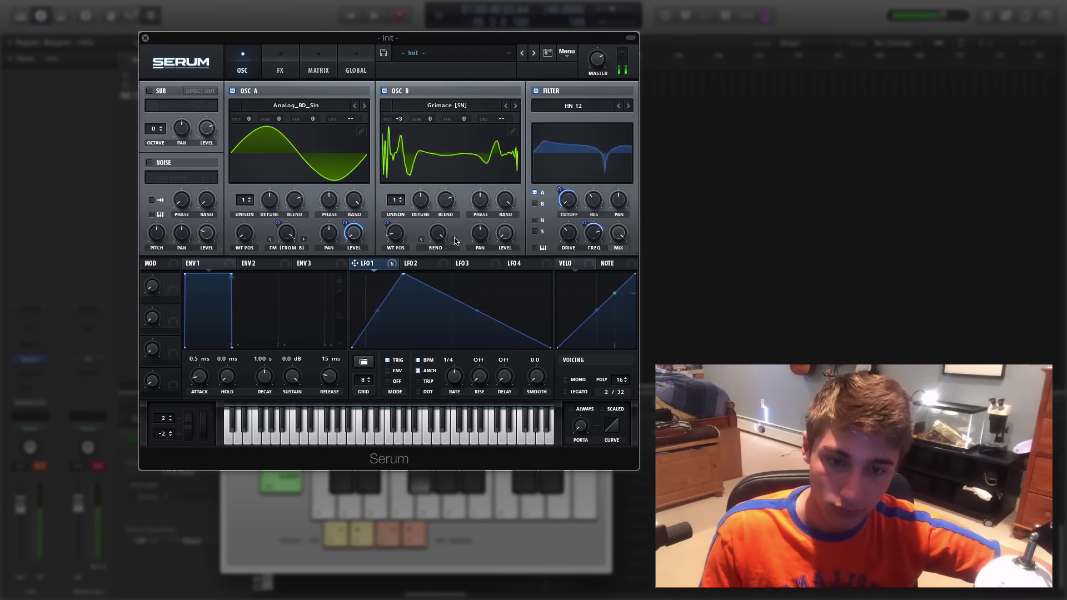
drag(392, 237, 425, 181)
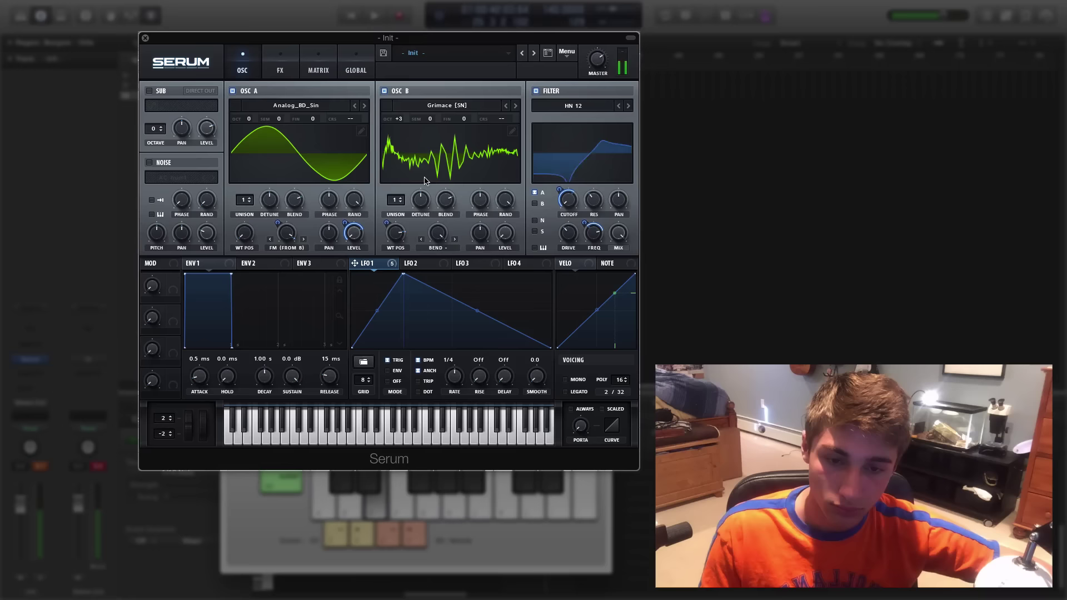